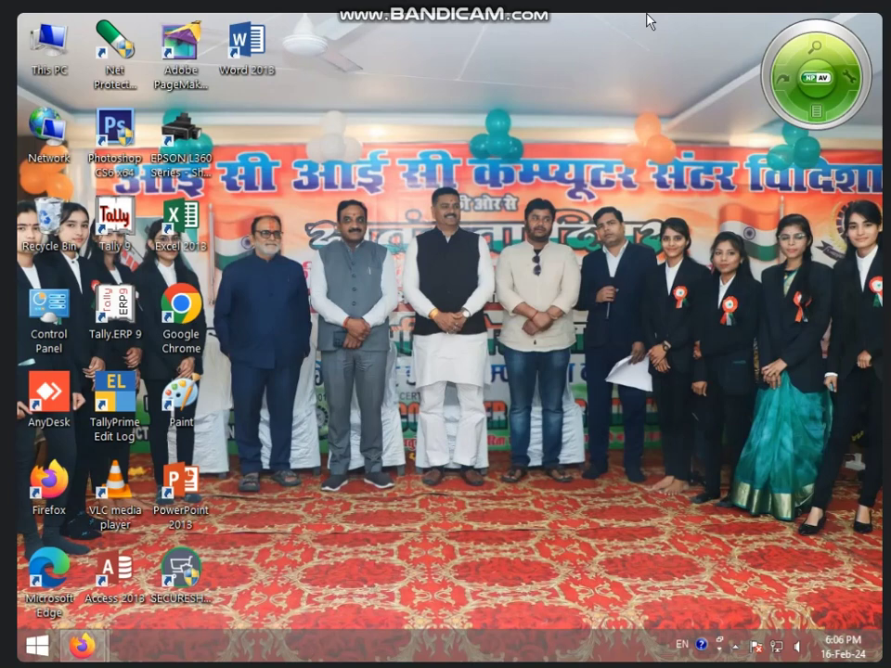
Refresh the desktop twice, then launch Word 2013 from its desktop shortcut.
{"action": "right_click", "coordinate": [505, 115]}
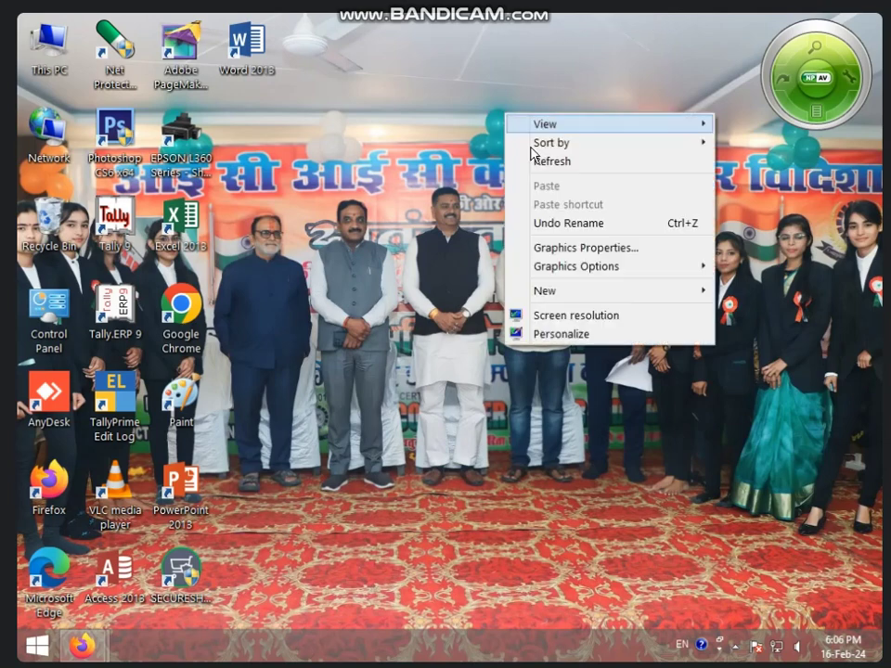
{"action": "left_click", "coordinate": [548, 164]}
{"action": "right_click", "coordinate": [430, 177]}
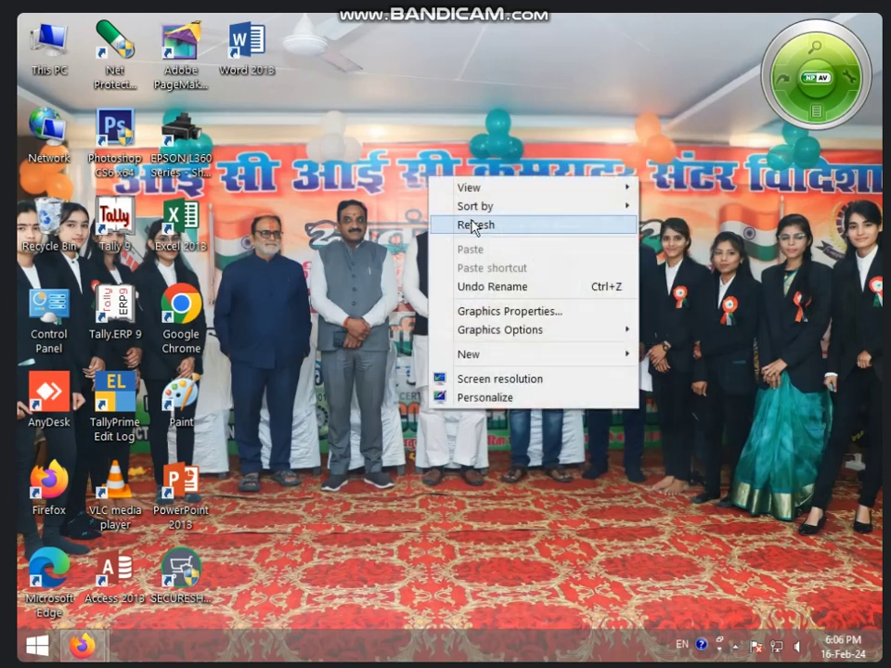
{"action": "left_click", "coordinate": [475, 225]}
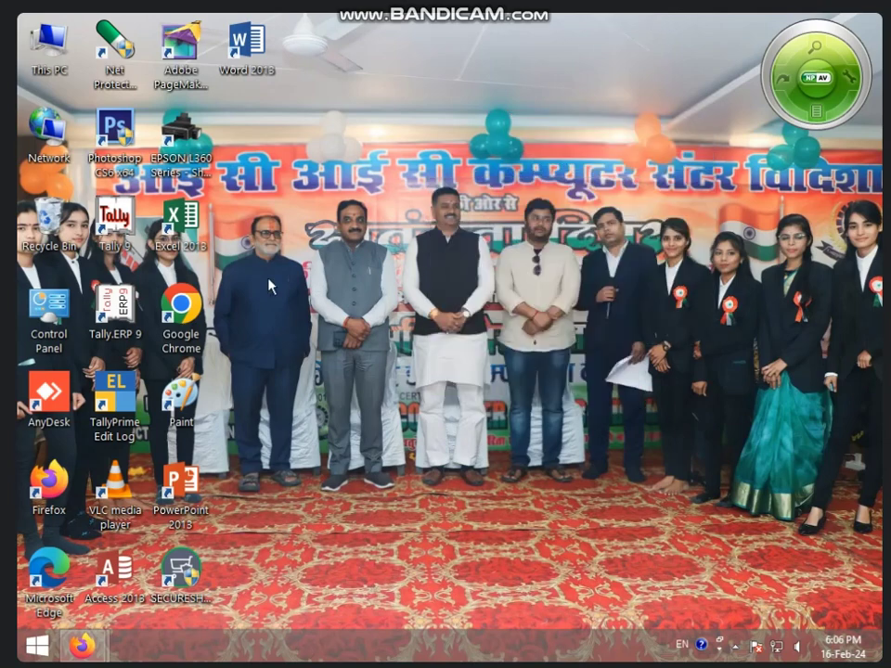
{"action": "double_click", "coordinate": [244, 75]}
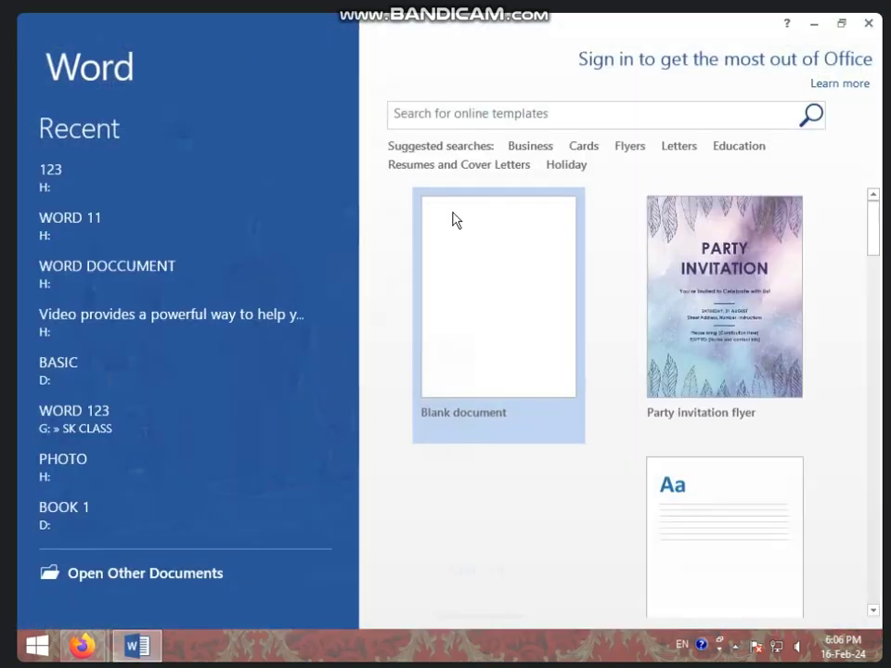
Create a blank document and generate five sample paragraphs by entering =RAND().
{"action": "left_click", "coordinate": [453, 219]}
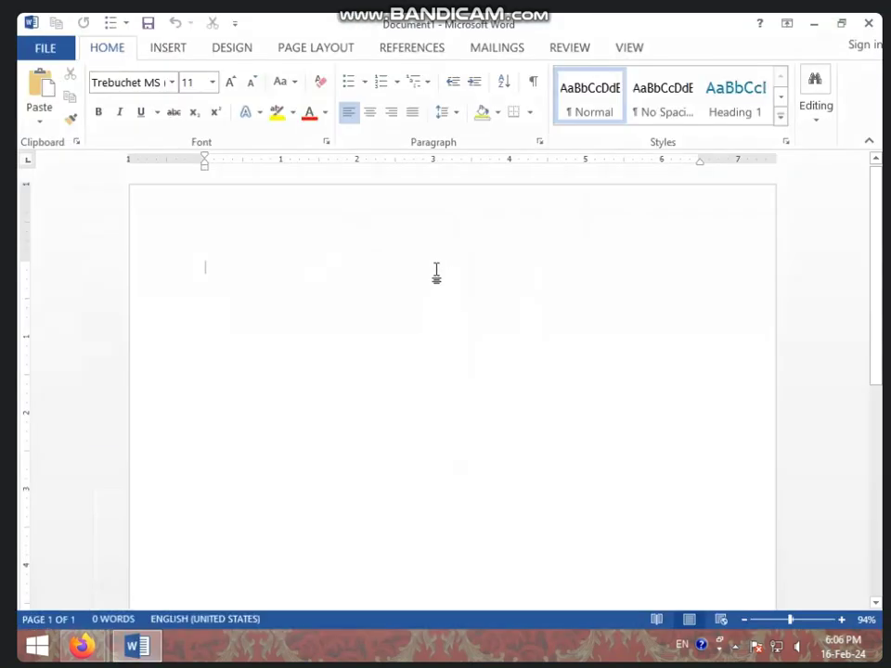
{"action": "left_click", "coordinate": [171, 54]}
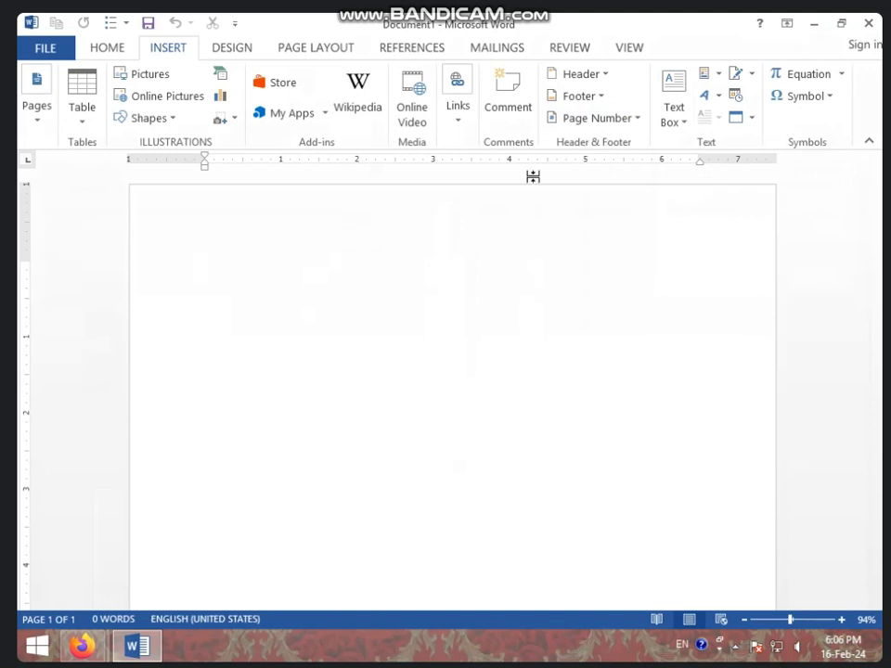
{"action": "type", "text": "-"}
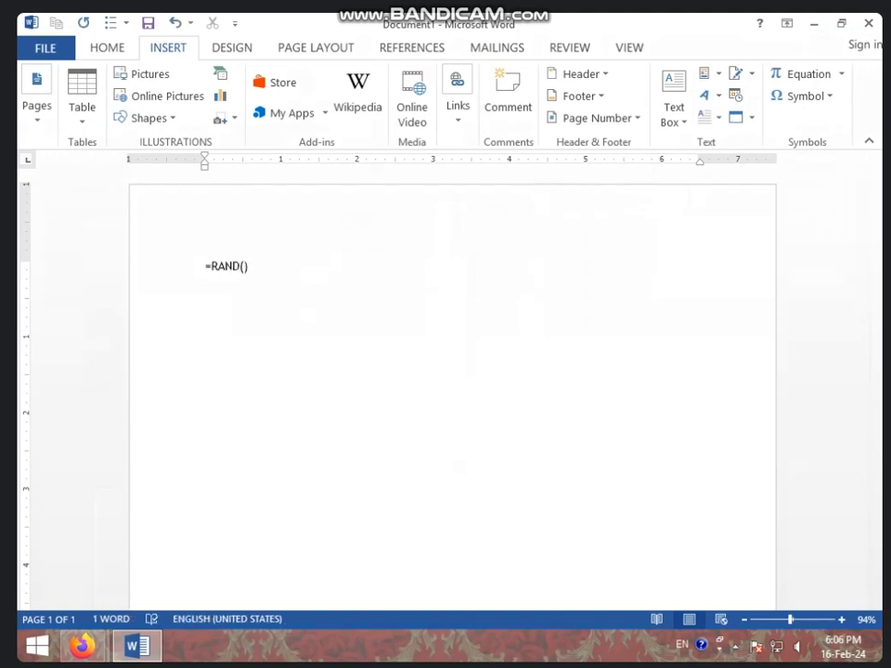
{"action": "key", "text": "Return"}
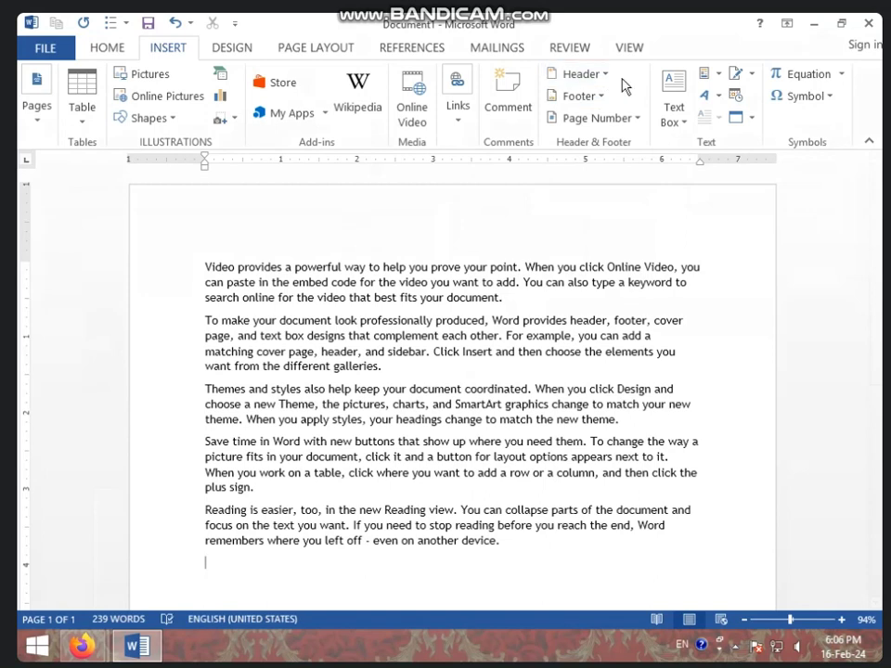
{"action": "left_click", "coordinate": [687, 113]}
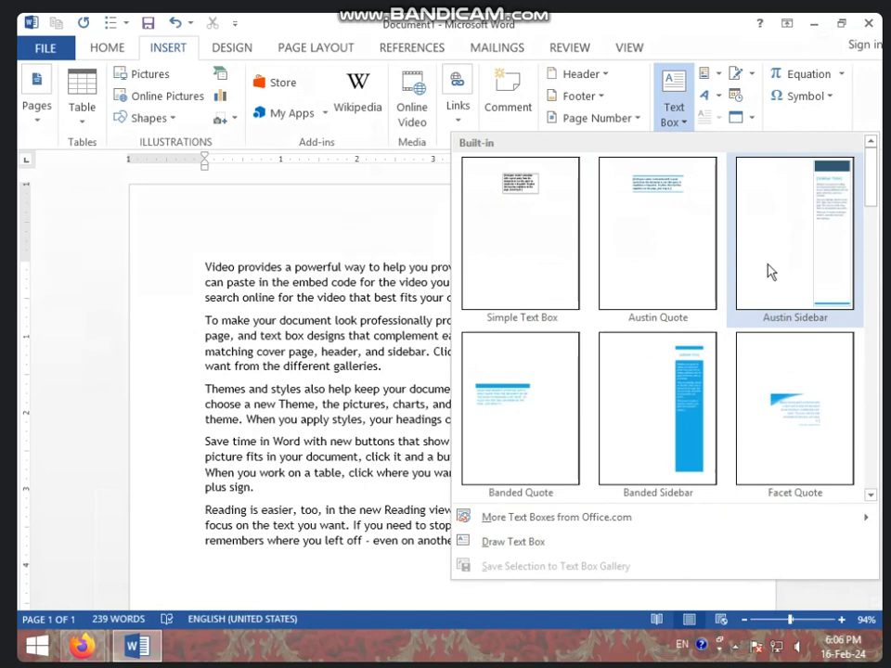
{"action": "scroll", "coordinate": [753, 325], "scroll_direction": "down", "scroll_amount": 5}
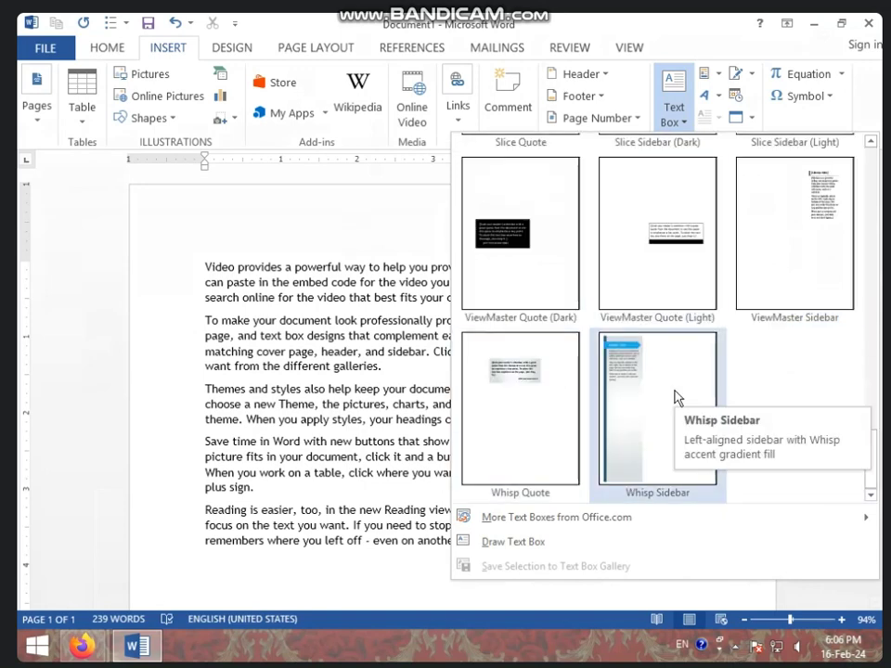
{"action": "left_click", "coordinate": [450, 271]}
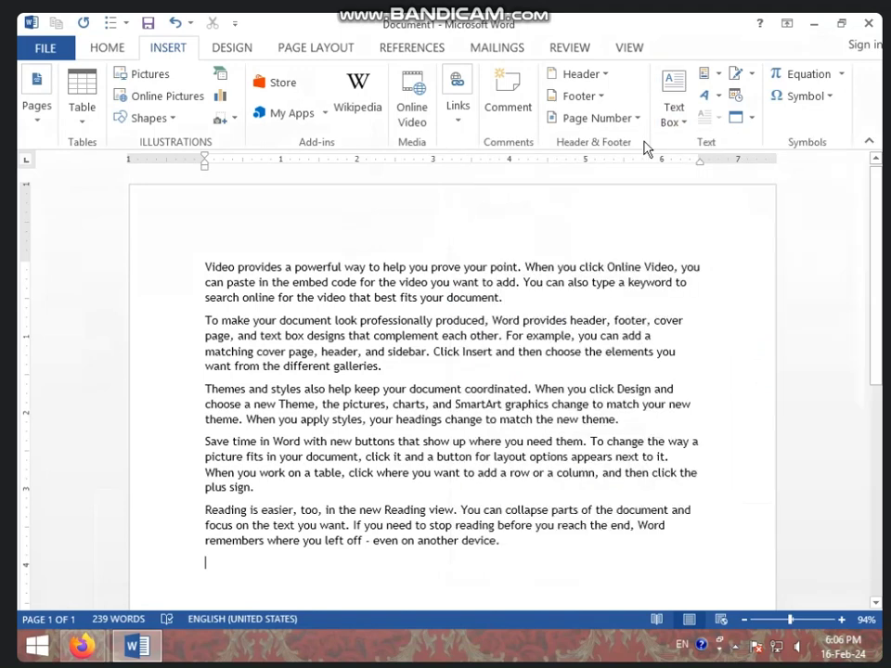
Insert the 'document' AutoText entry from Quick Parts below the sample text.
{"action": "left_click", "coordinate": [728, 75]}
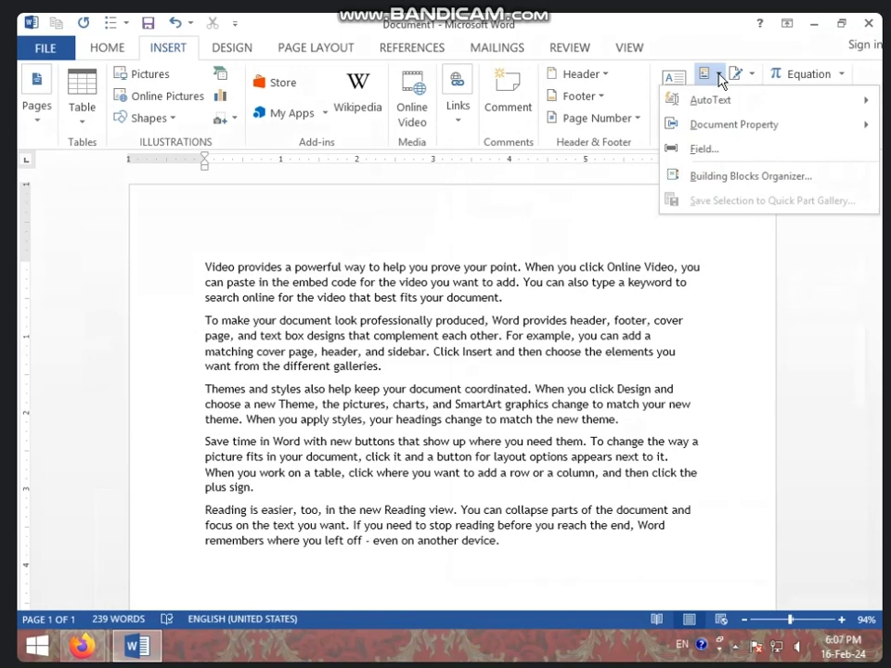
{"action": "mouse_move", "coordinate": [720, 100]}
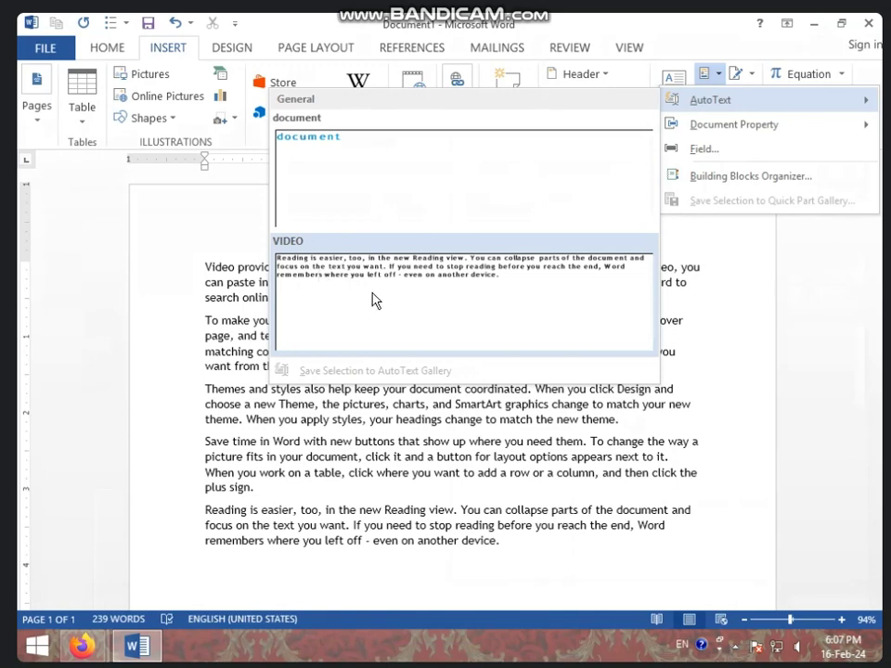
{"action": "left_click", "coordinate": [365, 189]}
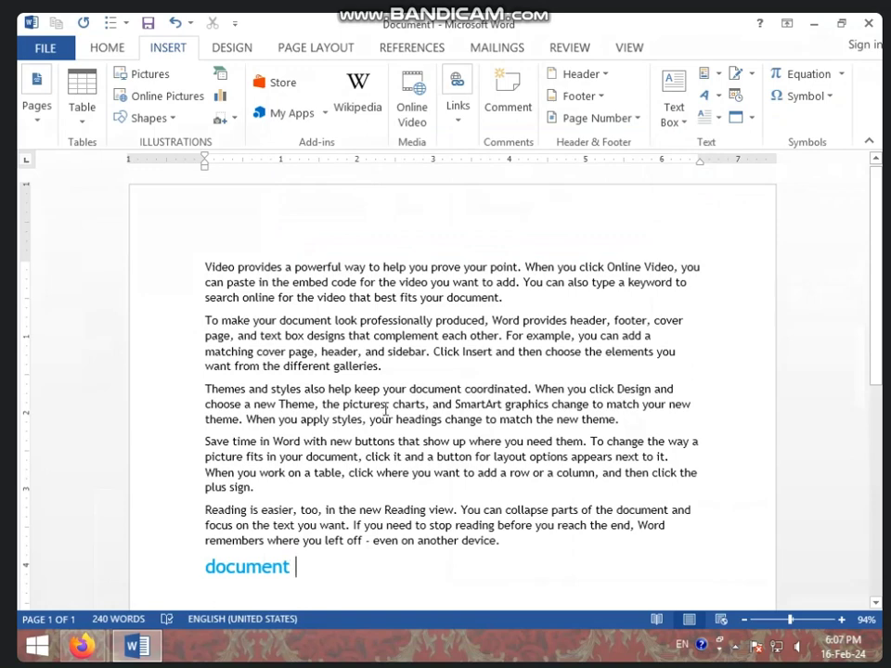
{"action": "left_click", "coordinate": [710, 73]}
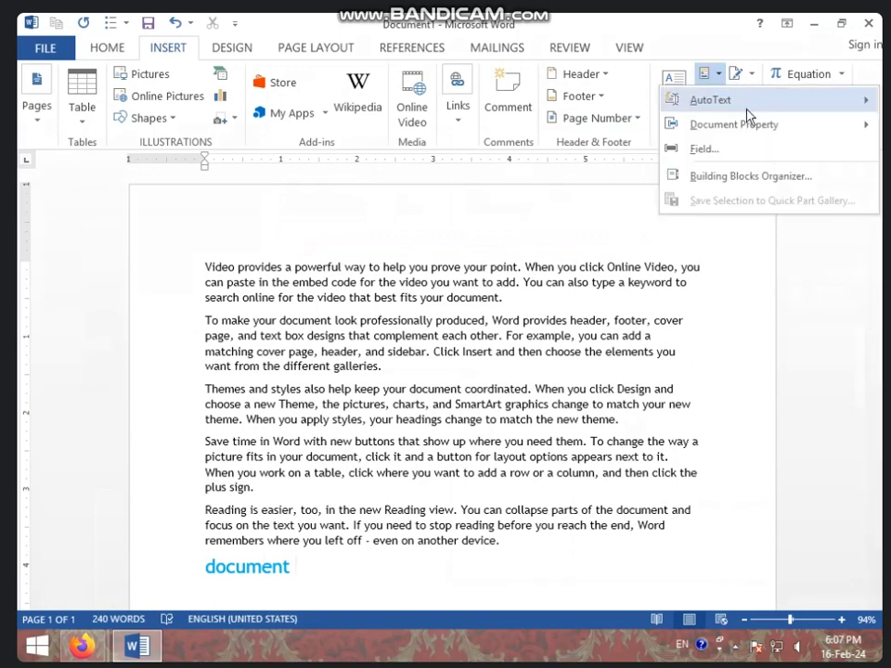
{"action": "mouse_move", "coordinate": [746, 131]}
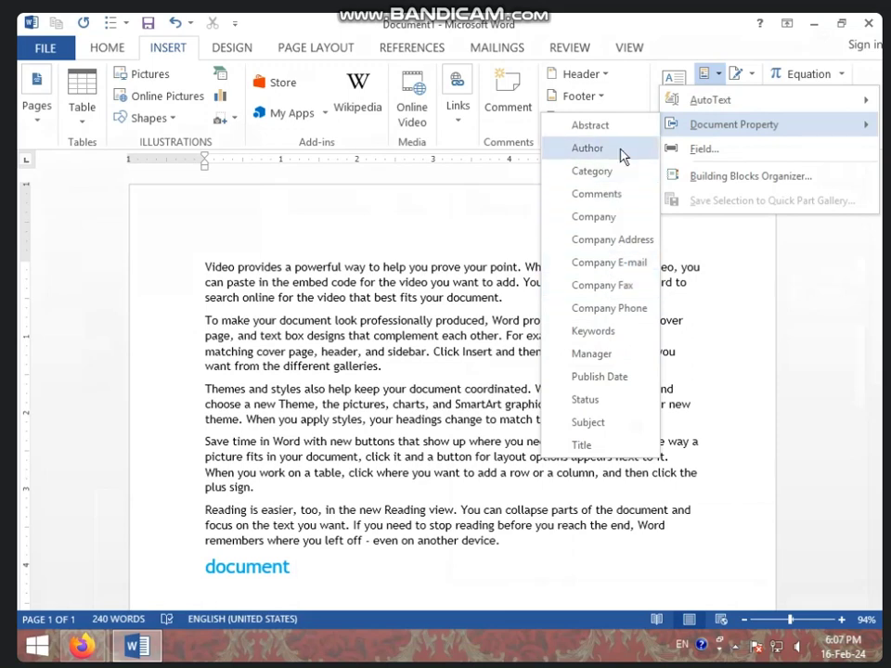
{"action": "left_click", "coordinate": [588, 148]}
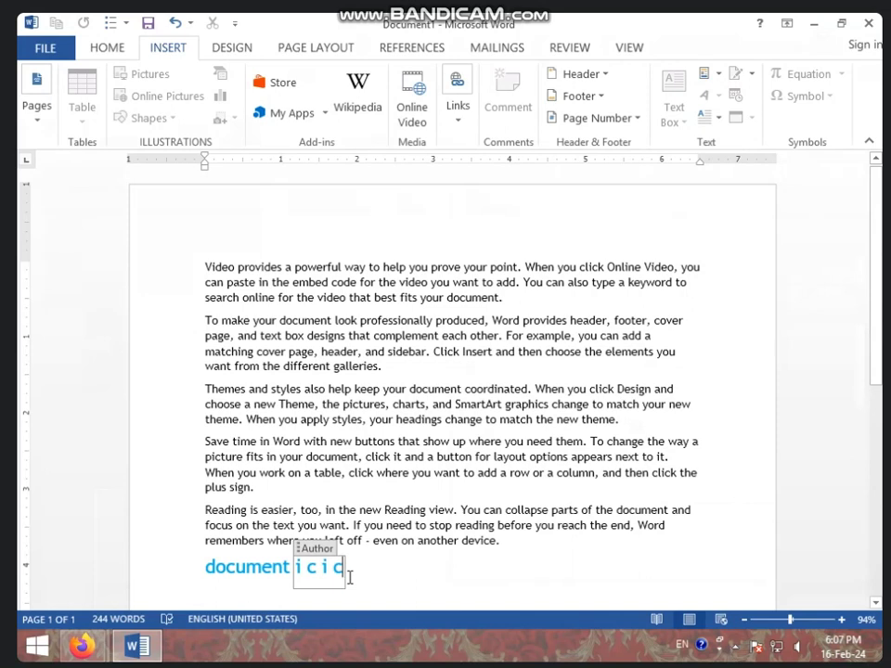
{"action": "key", "text": "BackSpace"}
{"action": "key", "text": "BackSpace"}
{"action": "key", "text": "BackSpace"}
{"action": "key", "text": "BackSpace"}
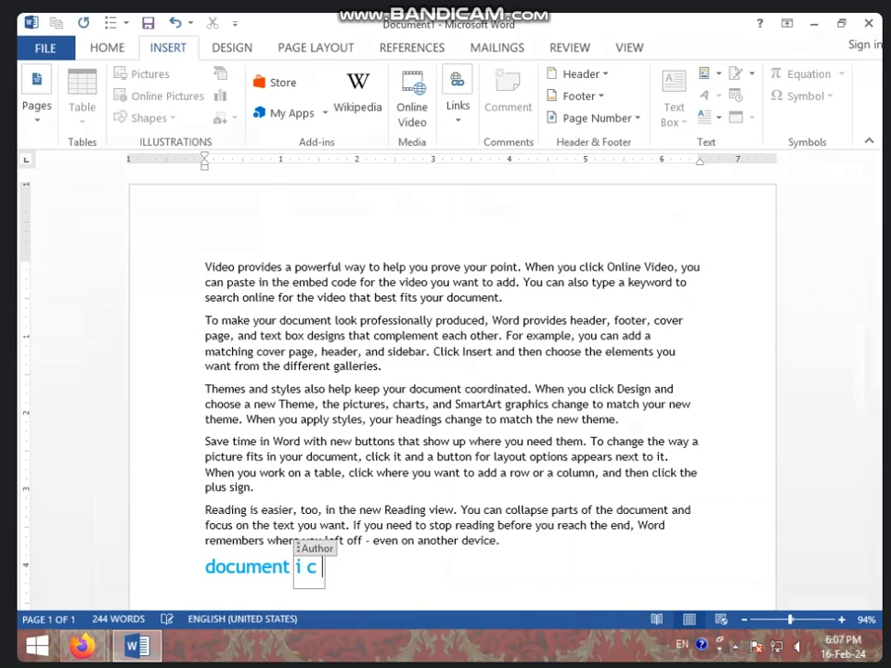
{"action": "key", "text": "BackSpace"}
{"action": "key", "text": "BackSpace"}
{"action": "key", "text": "BackSpace"}
{"action": "type", "text": "COMPUTER"}
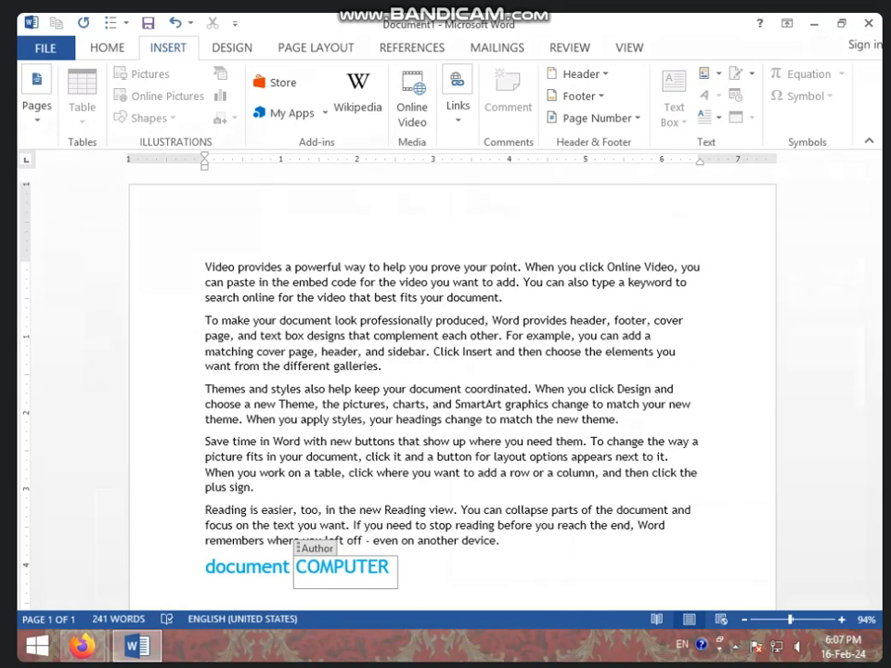
{"action": "left_click", "coordinate": [397, 520]}
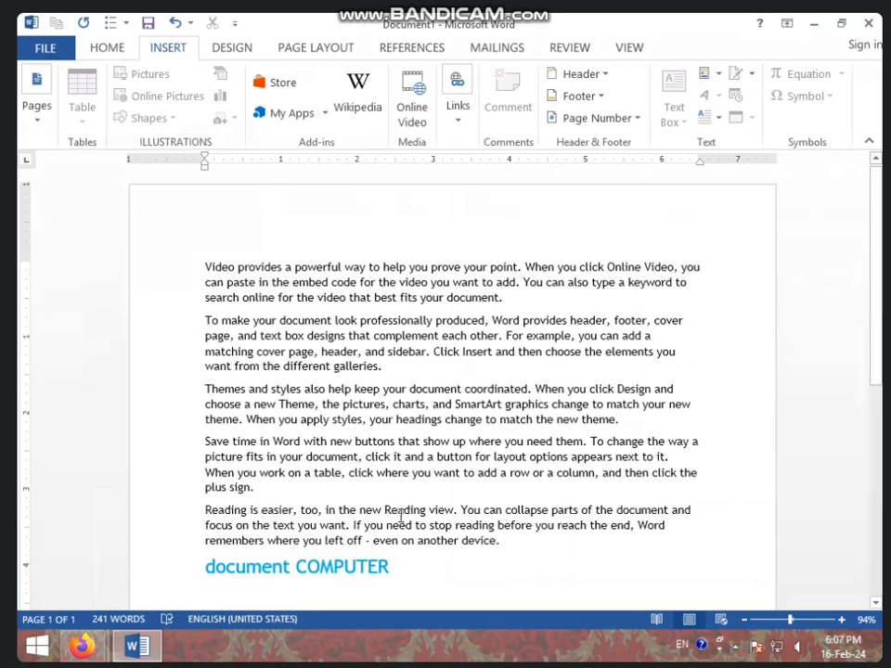
{"action": "left_click", "coordinate": [379, 566]}
{"action": "left_click", "coordinate": [393, 565]}
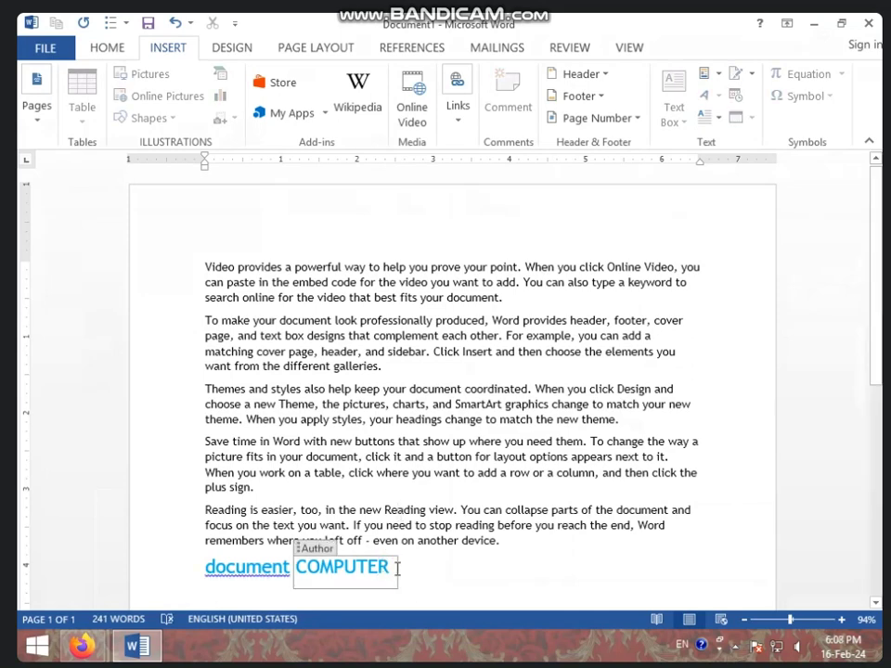
{"action": "left_click_drag", "start_coordinate": [397, 568], "coordinate": [307, 579]}
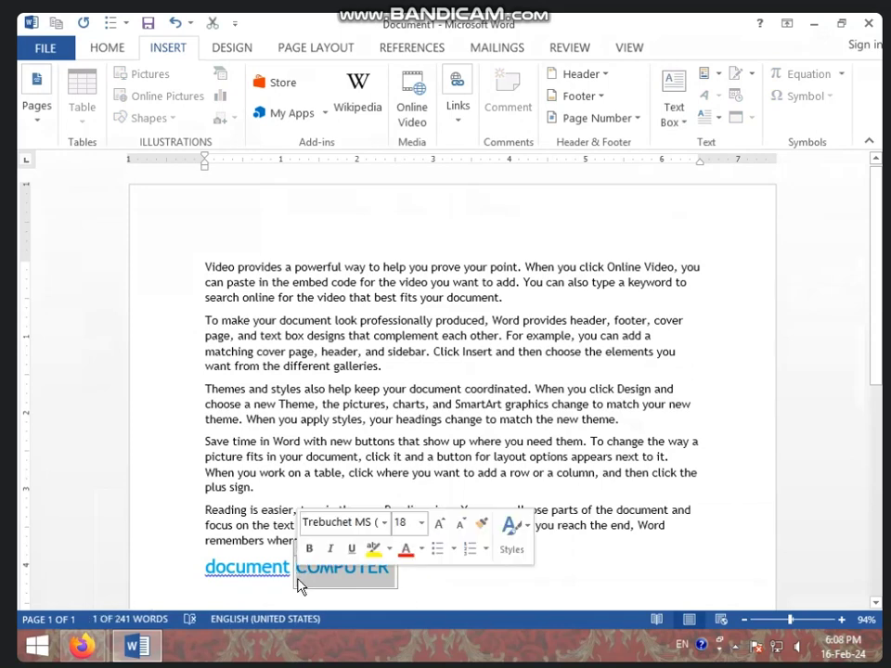
{"action": "key", "text": "Delete"}
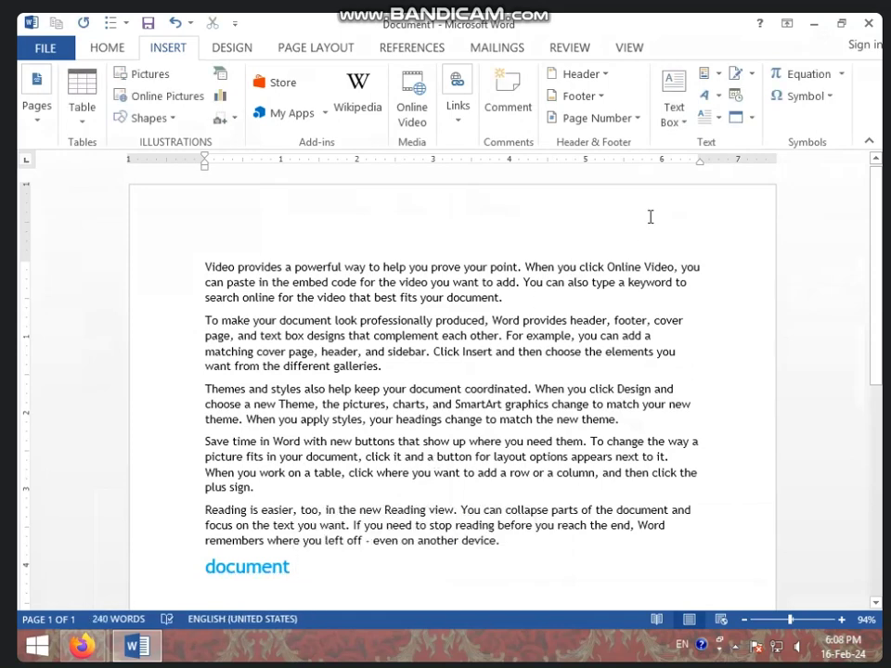
{"action": "left_click", "coordinate": [719, 79]}
{"action": "left_click", "coordinate": [715, 151]}
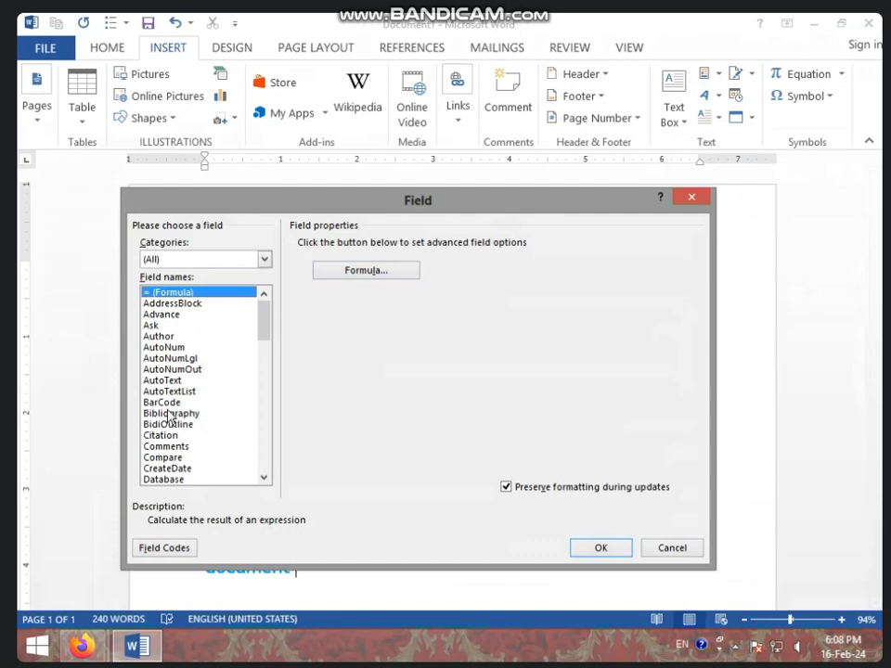
{"action": "left_click", "coordinate": [170, 412]}
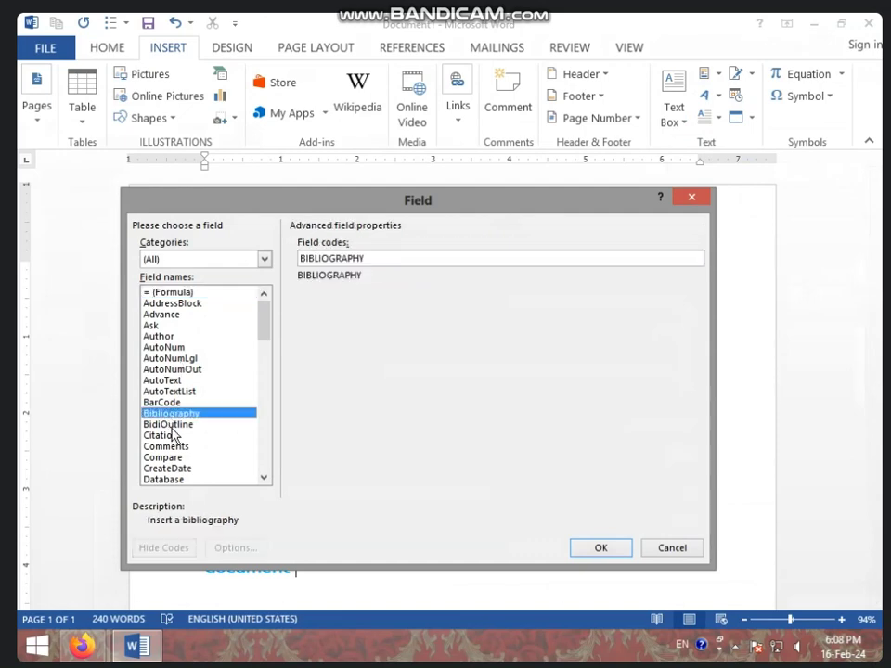
{"action": "left_click", "coordinate": [170, 424]}
{"action": "left_click", "coordinate": [167, 402]}
{"action": "left_click", "coordinate": [171, 380]}
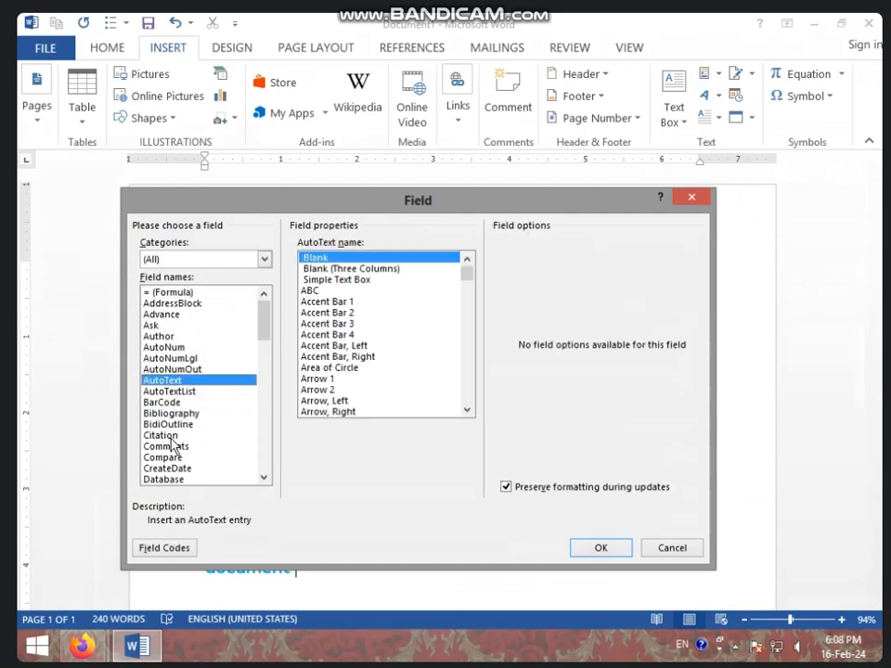
{"action": "left_click", "coordinate": [176, 337]}
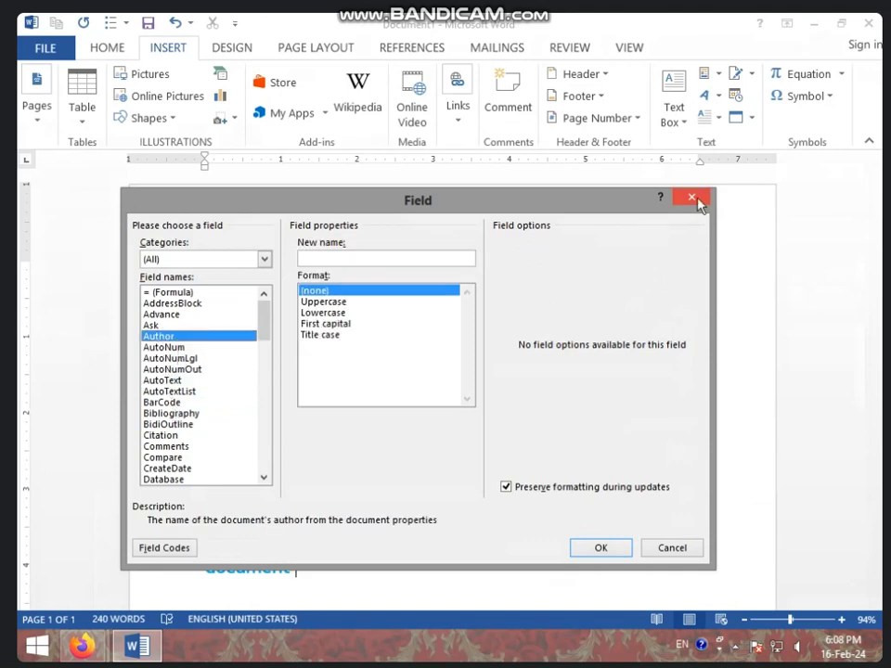
{"action": "left_click_drag", "start_coordinate": [668, 198], "coordinate": [655, 173]}
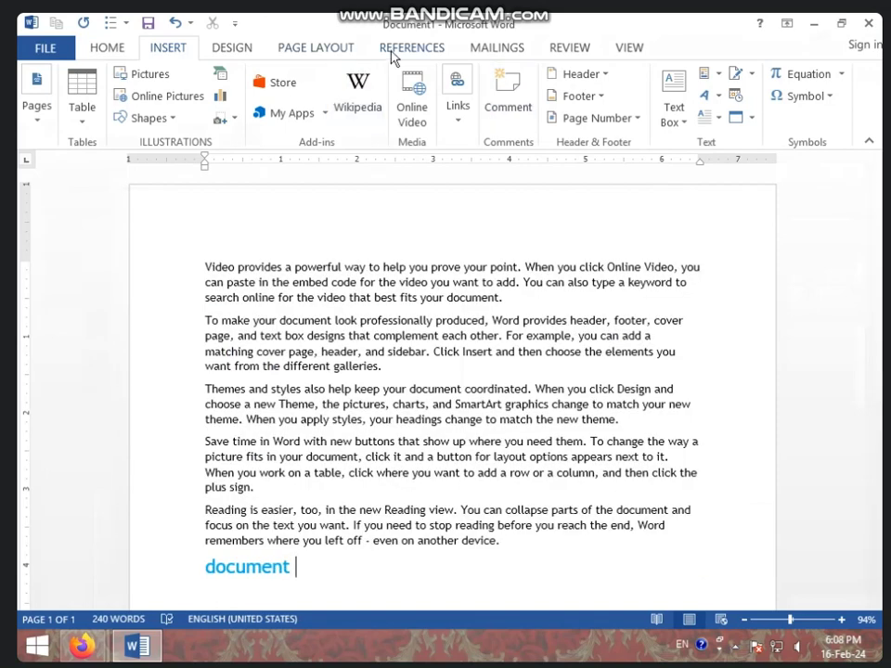
Return to the Insert ribbon and display the WordArt styles gallery.
{"action": "left_click", "coordinate": [393, 53]}
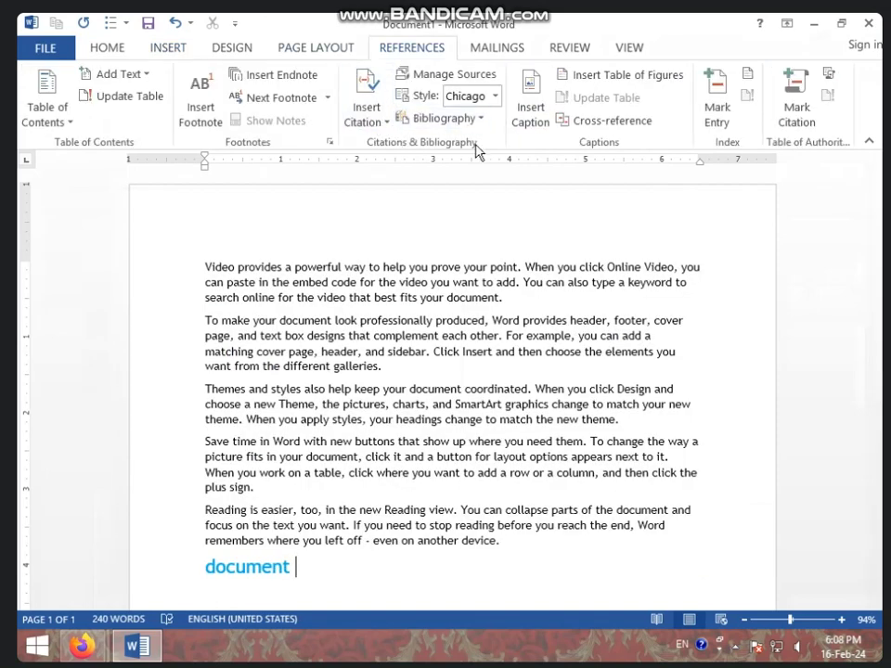
{"action": "left_click", "coordinate": [172, 48]}
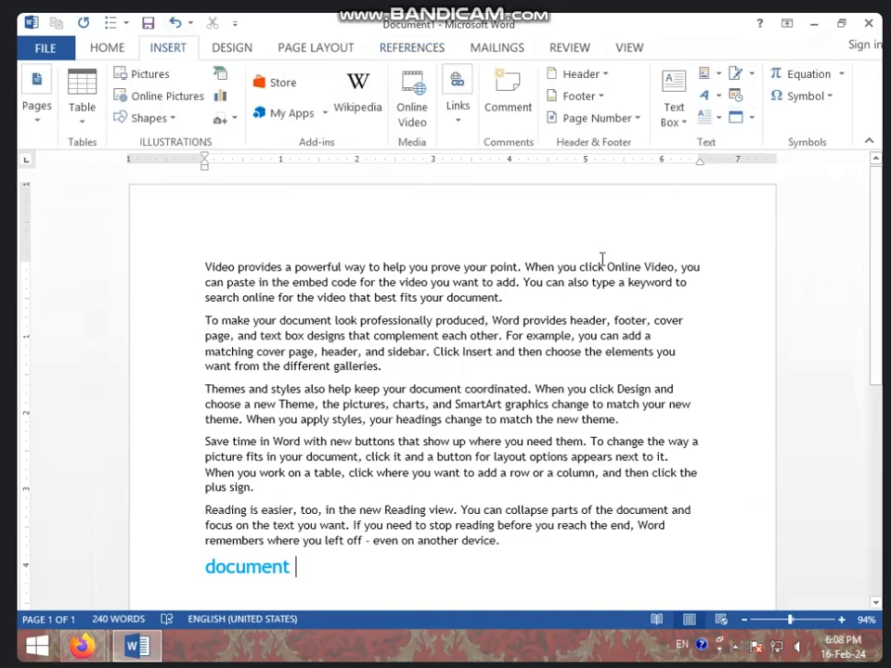
{"action": "scroll", "coordinate": [602, 260], "scroll_direction": "down", "scroll_amount": 3}
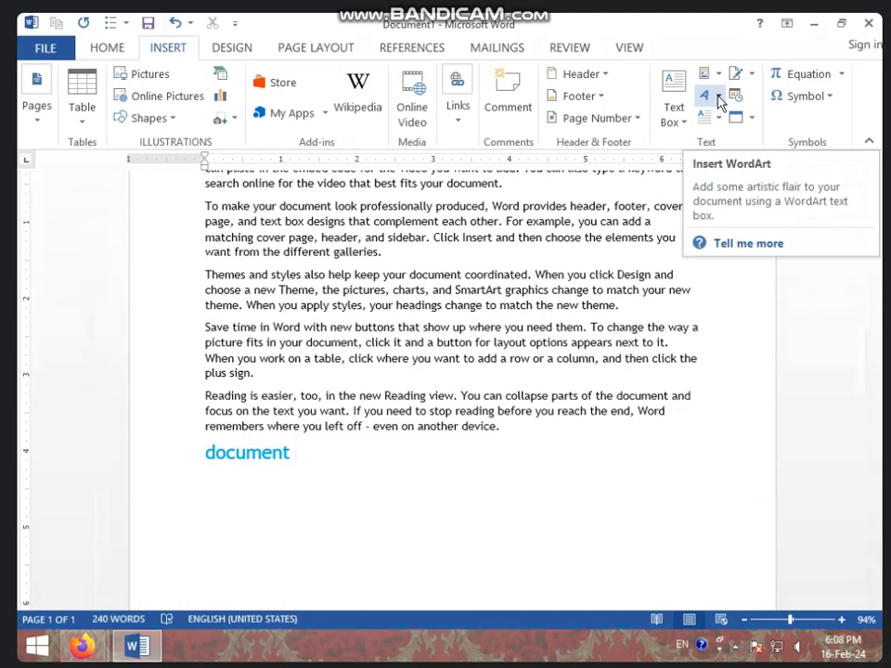
{"action": "left_click", "coordinate": [720, 100]}
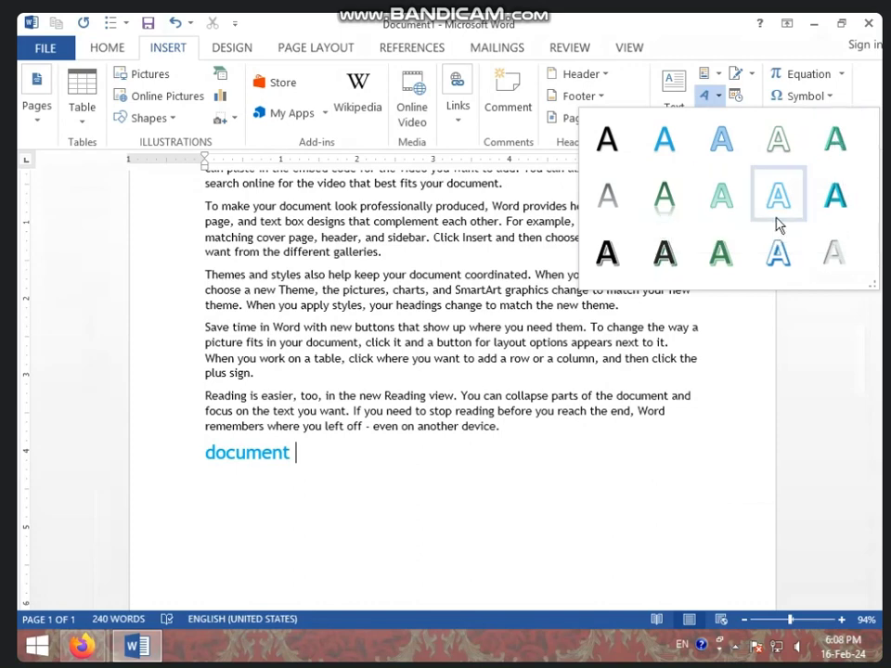
Add green reflection WordArt 'ICIC COMPUTER CENTER', move it below the text and widen it to one line.
{"action": "left_click", "coordinate": [675, 212]}
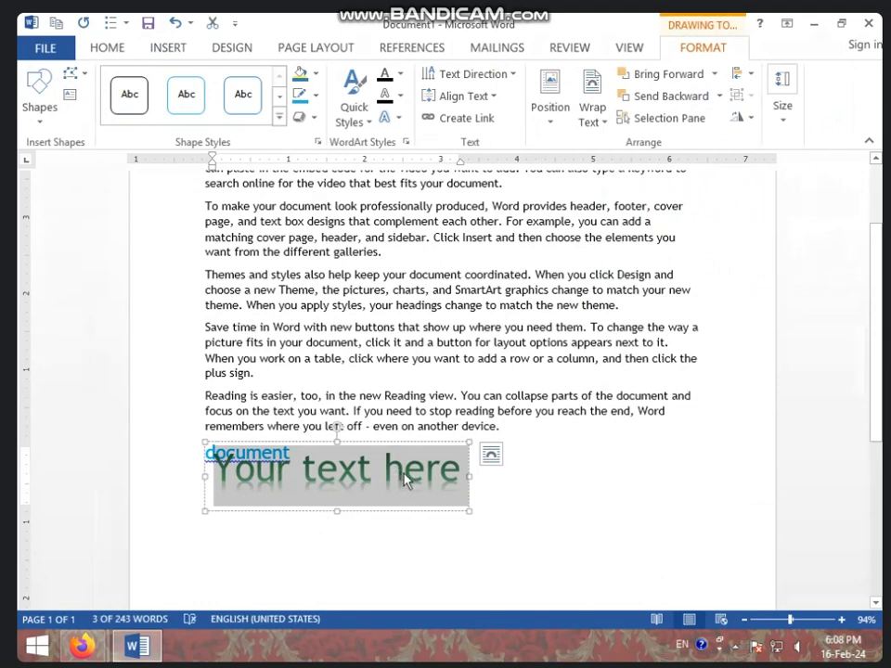
{"action": "type", "text": "ICIC CO"}
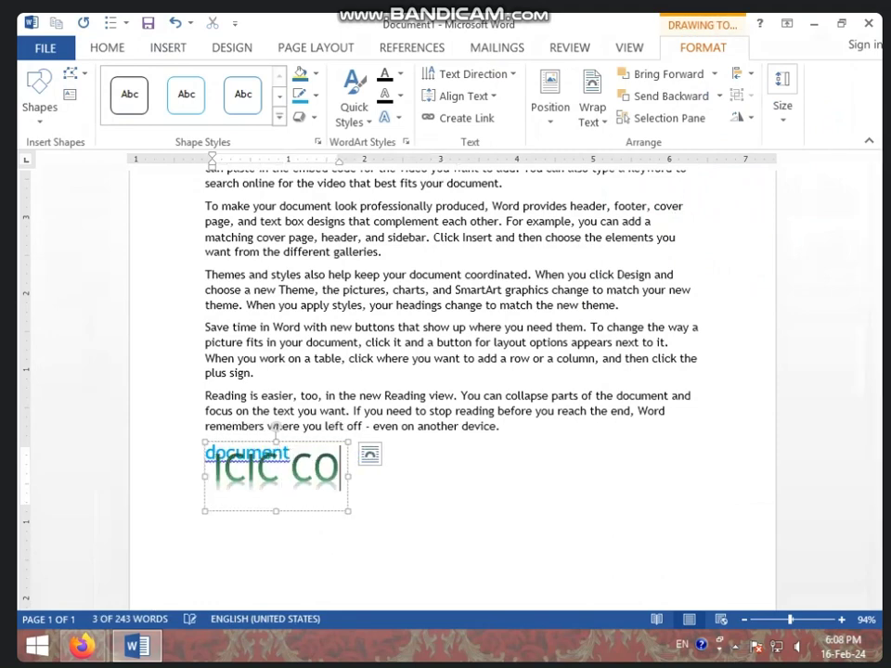
{"action": "type", "text": "MPUTER CEN"}
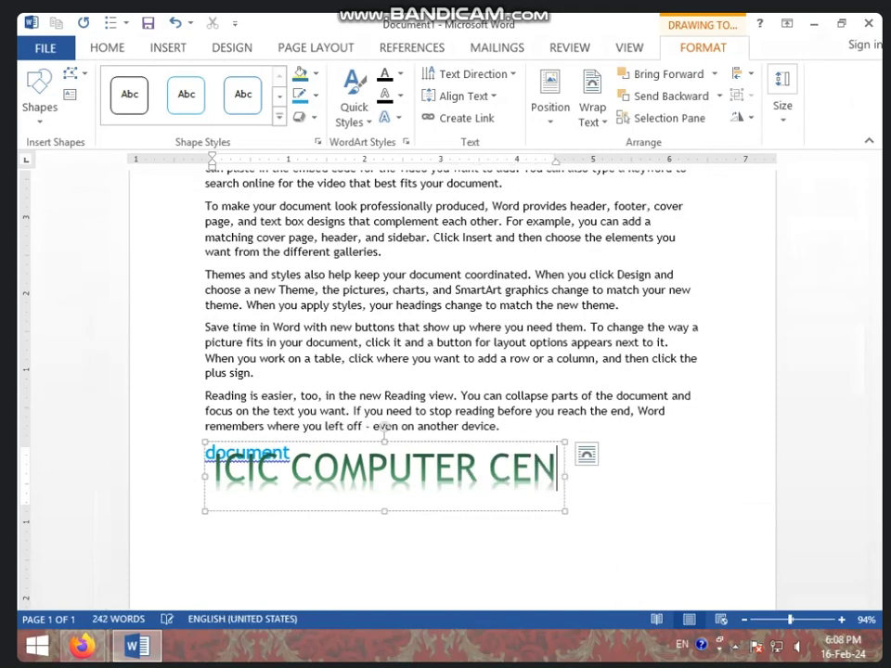
{"action": "type", "text": "TER"}
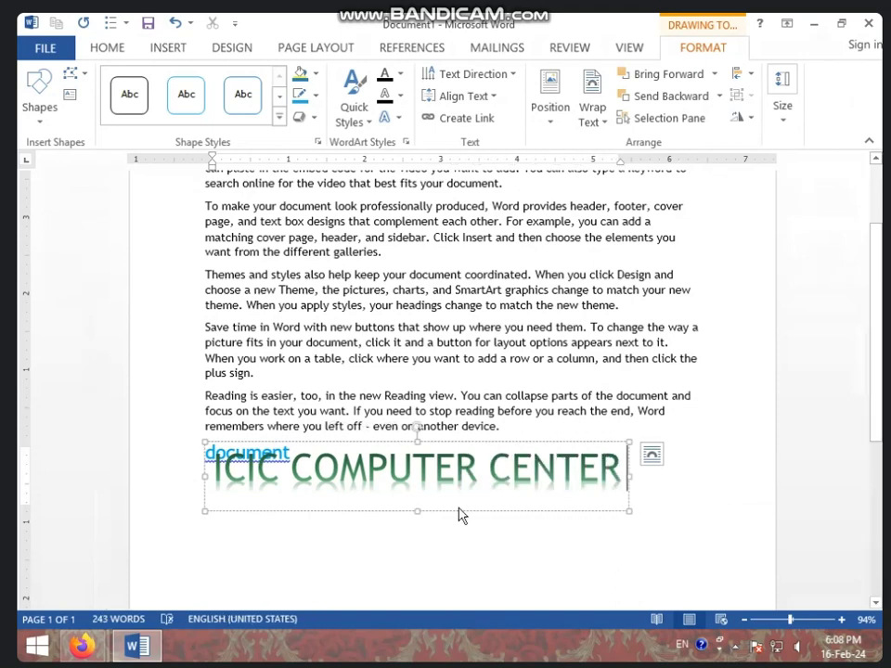
{"action": "mouse_move", "coordinate": [512, 442]}
{"action": "left_mouse_down"}
{"action": "mouse_move", "coordinate": [576, 491]}
{"action": "mouse_move", "coordinate": [549, 496]}
{"action": "left_mouse_up"}
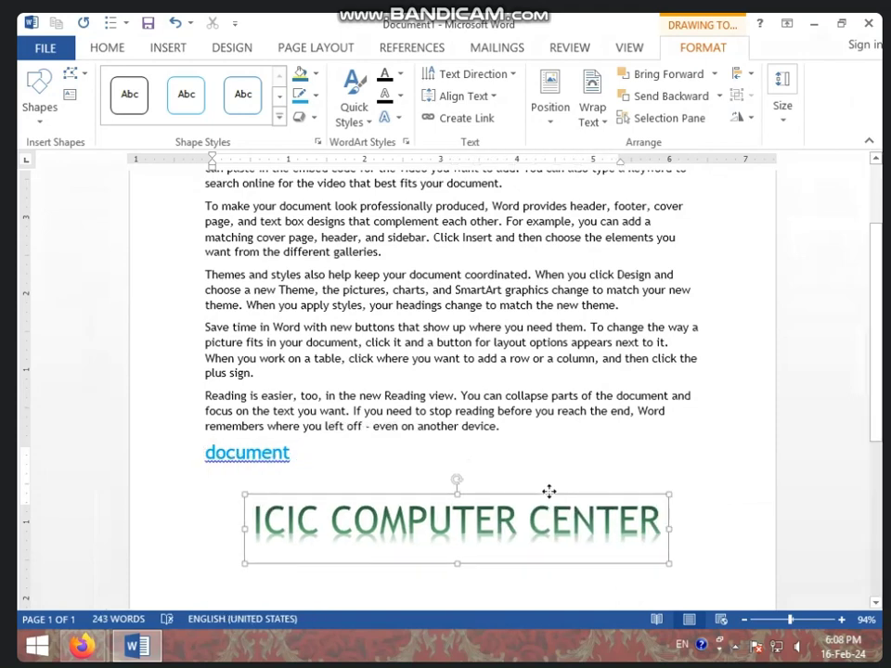
{"action": "scroll", "coordinate": [549, 496], "scroll_direction": "down", "scroll_amount": 3}
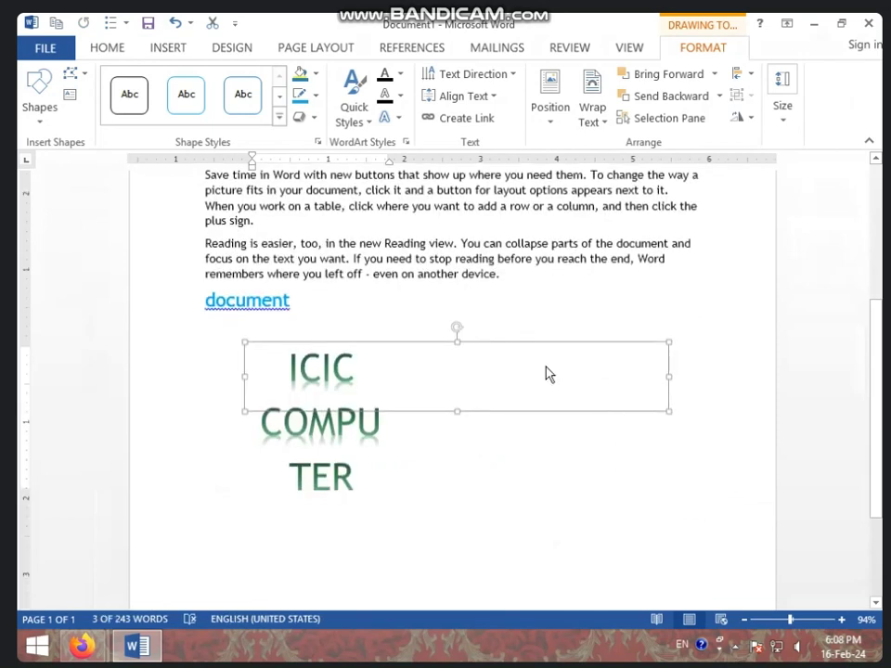
{"action": "left_click_drag", "start_coordinate": [537, 344], "coordinate": [480, 346]}
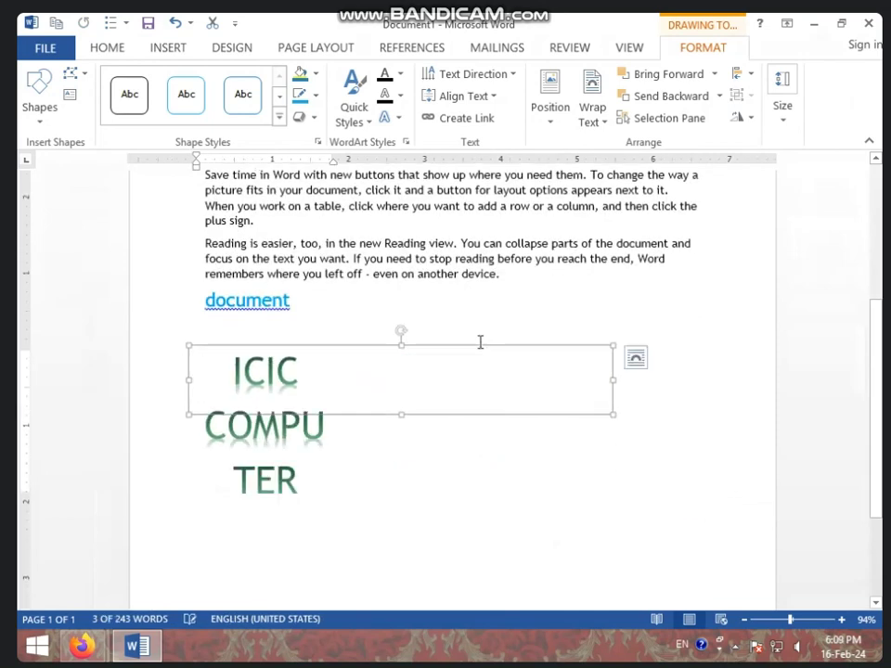
{"action": "left_click_drag", "start_coordinate": [612, 381], "coordinate": [664, 380]}
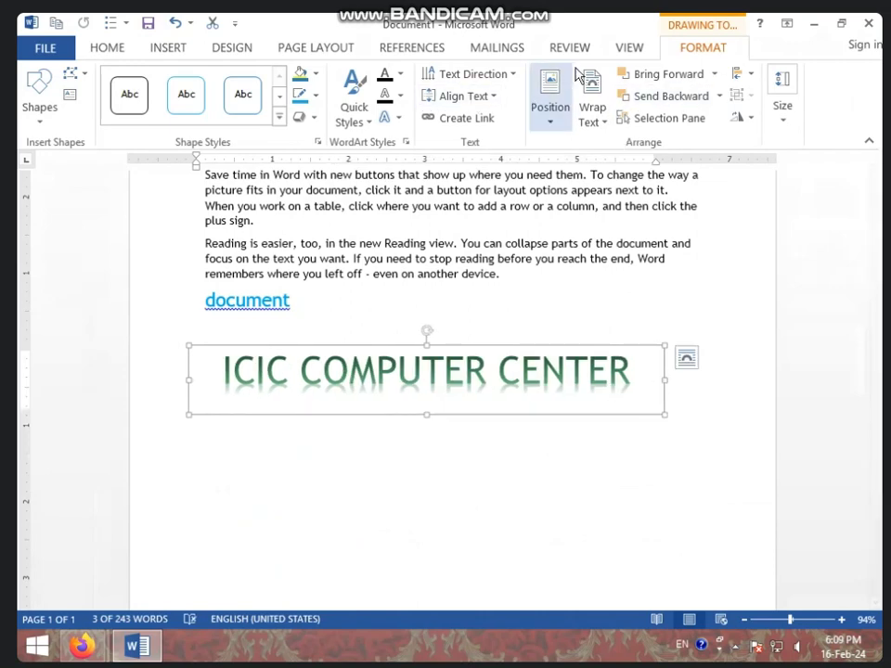
Colour the WordArt letters light blue and give its box a grey shape fill.
{"action": "left_click", "coordinate": [400, 73]}
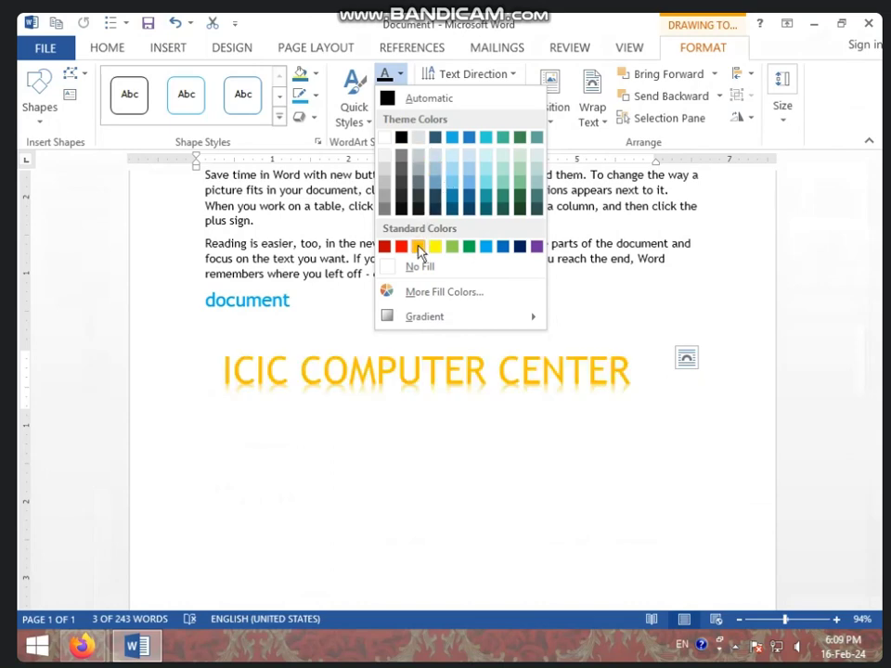
{"action": "left_click", "coordinate": [485, 247]}
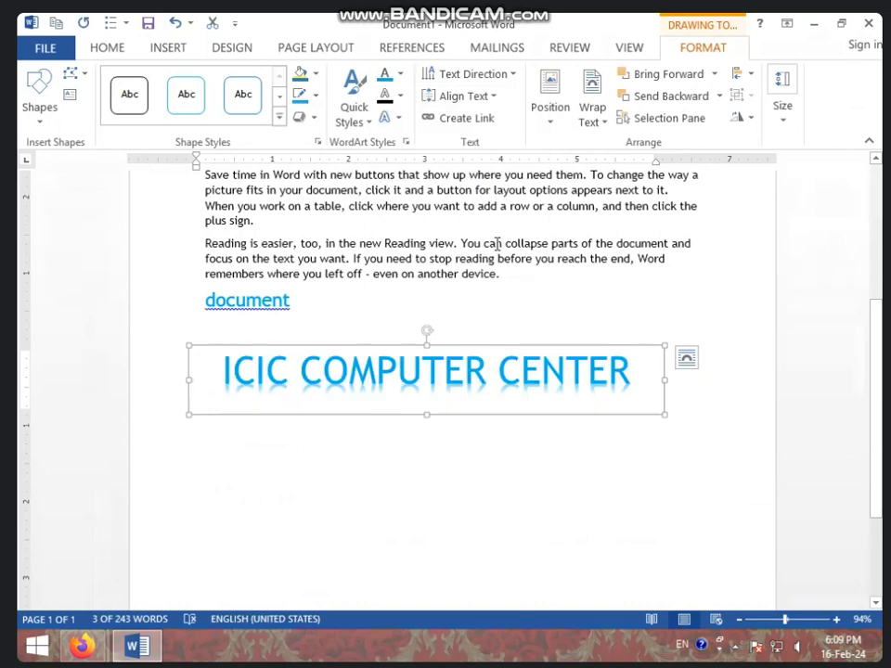
{"action": "left_click", "coordinate": [315, 73]}
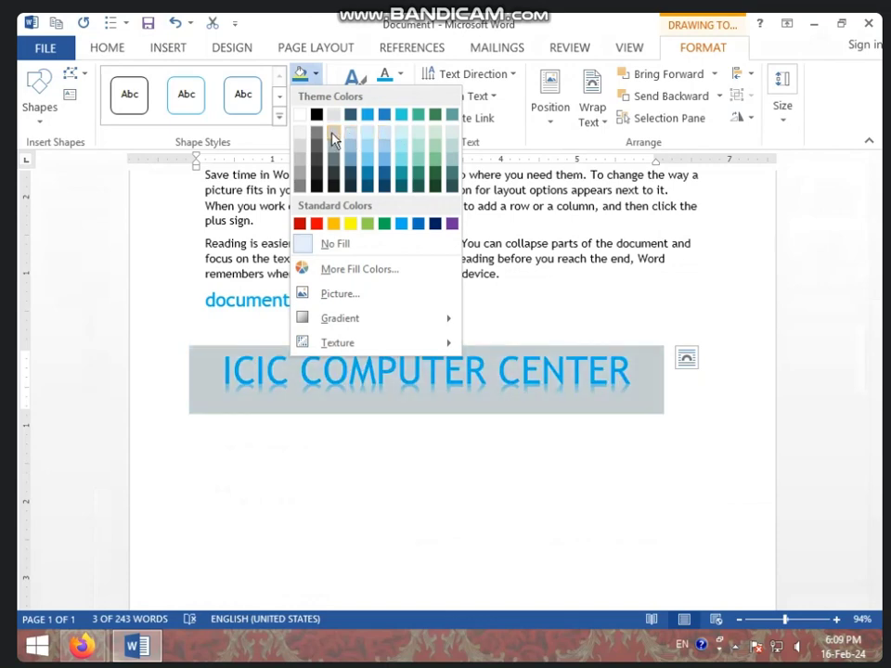
{"action": "left_click", "coordinate": [333, 138]}
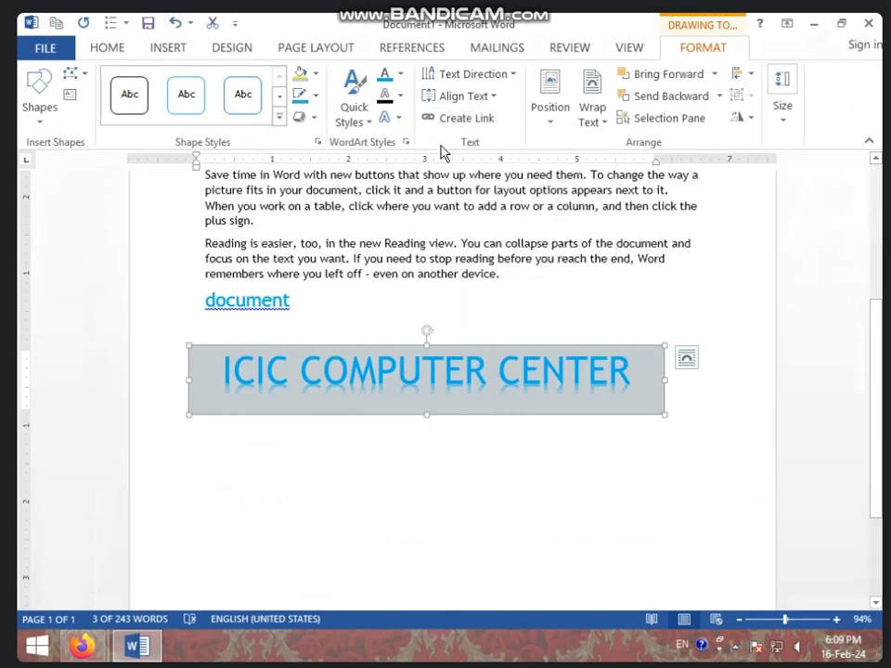
Apply a Warp transform text effect to the WordArt, then reselect the object.
{"action": "left_click", "coordinate": [398, 121]}
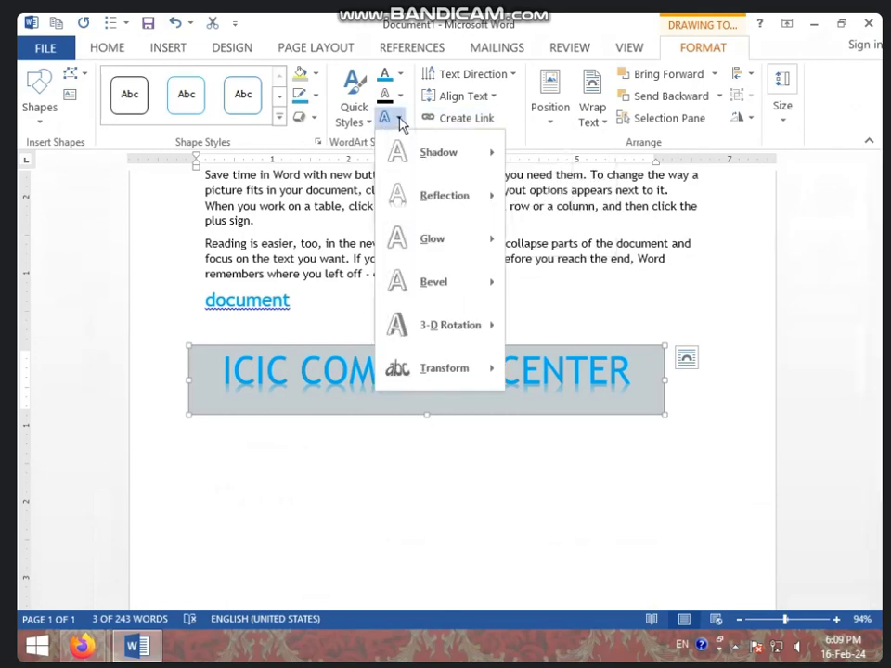
{"action": "mouse_move", "coordinate": [454, 380]}
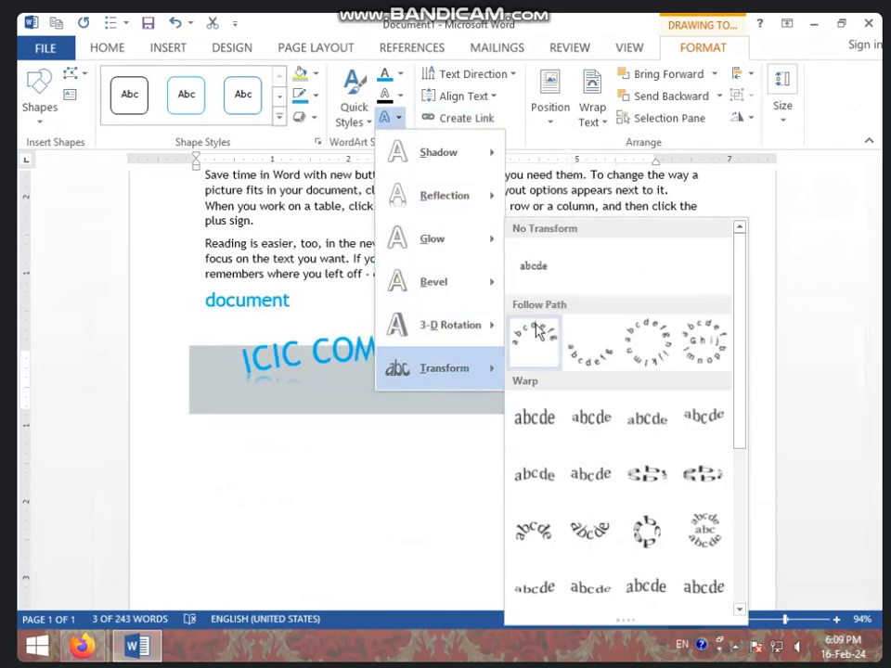
{"action": "left_click", "coordinate": [610, 480]}
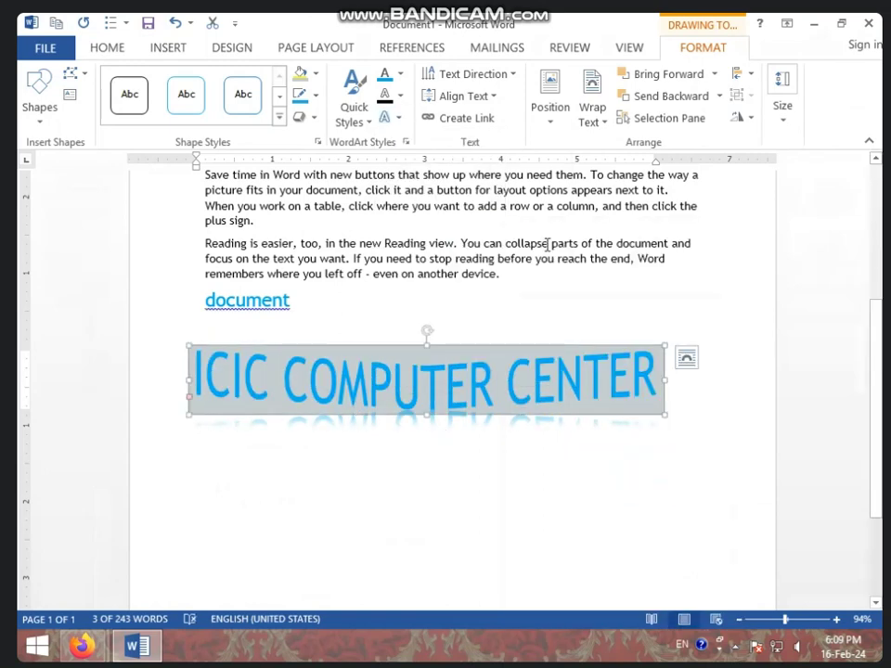
{"action": "left_click", "coordinate": [397, 118]}
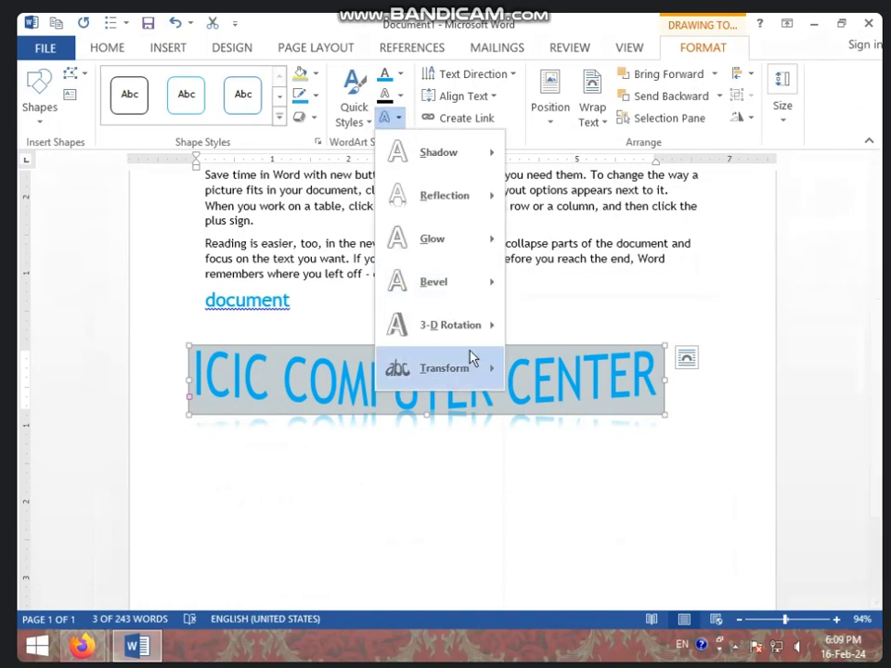
{"action": "mouse_move", "coordinate": [469, 362]}
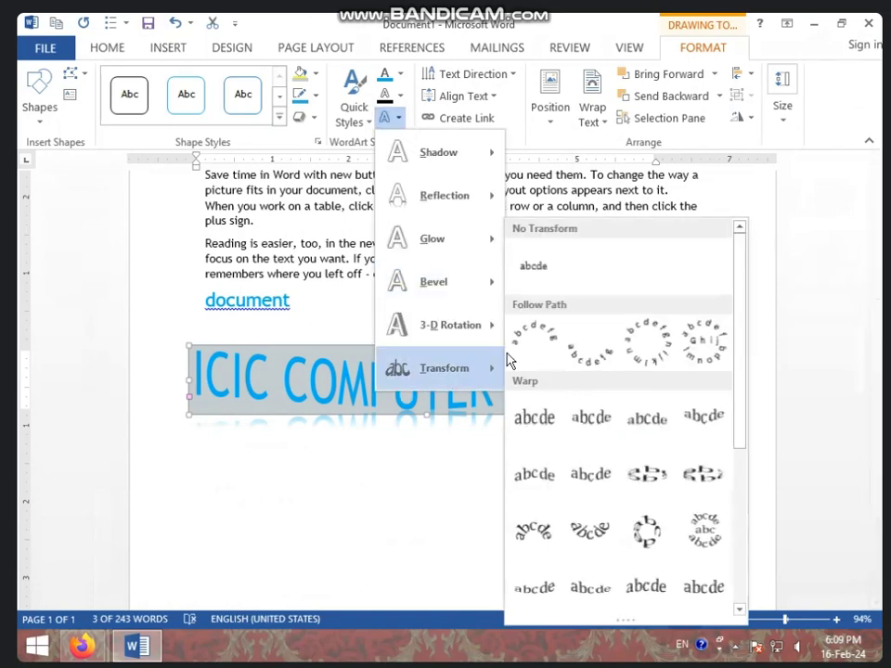
{"action": "left_click", "coordinate": [533, 484]}
{"action": "left_click", "coordinate": [469, 489]}
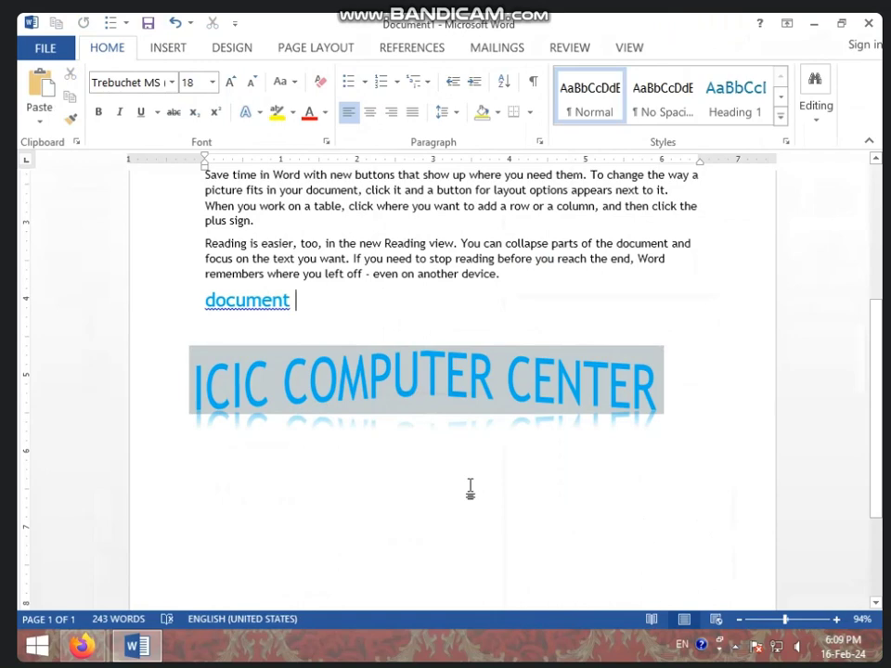
{"action": "left_click", "coordinate": [376, 379]}
{"action": "left_click", "coordinate": [388, 415]}
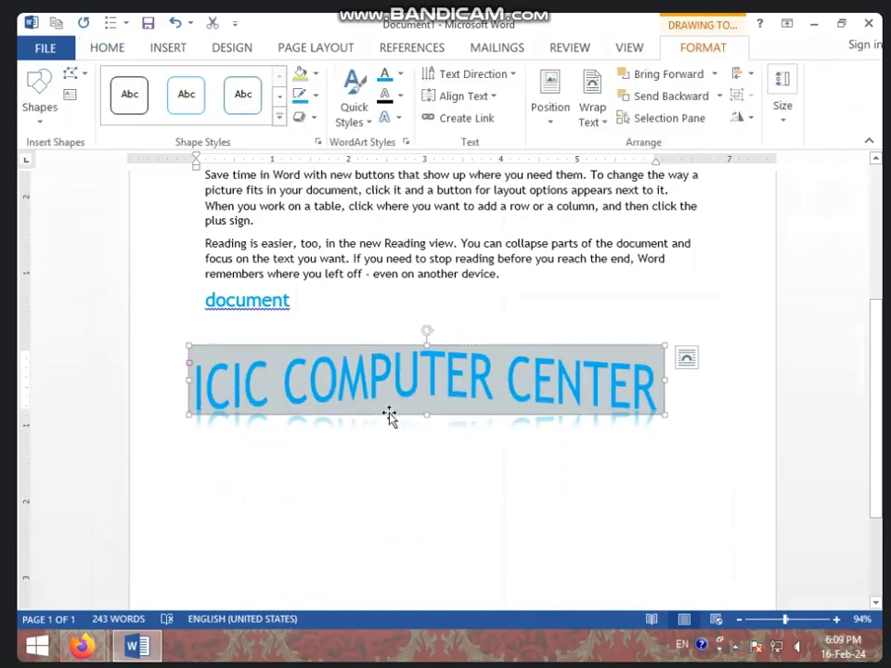
Delete the WordArt, then the trailing word 'document' and its empty paragraph.
{"action": "key", "text": "Delete"}
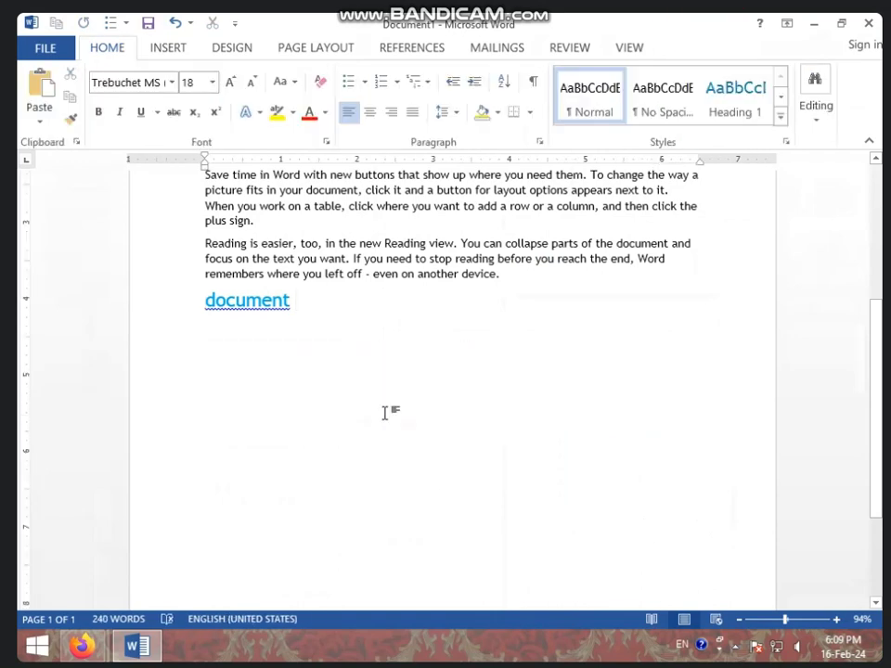
{"action": "scroll", "coordinate": [408, 398], "scroll_direction": "up", "scroll_amount": 6}
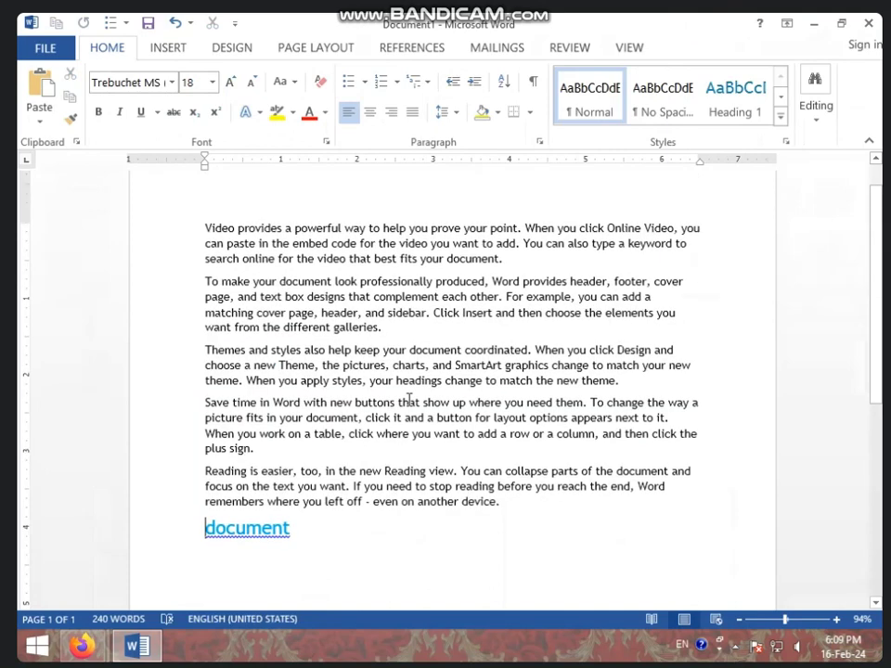
{"action": "left_click", "coordinate": [170, 46]}
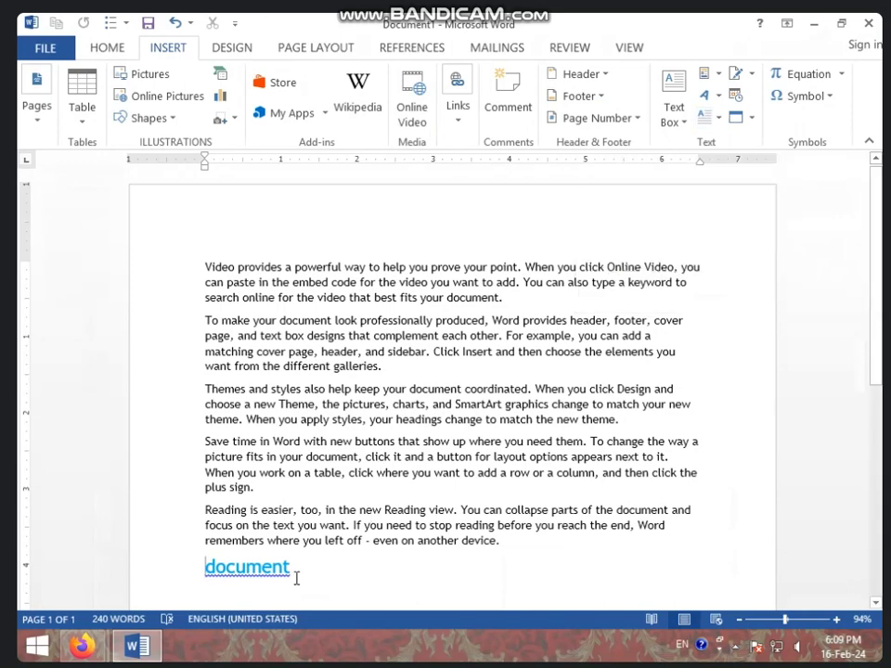
{"action": "left_click_drag", "start_coordinate": [295, 578], "coordinate": [177, 582]}
{"action": "key", "text": "Delete"}
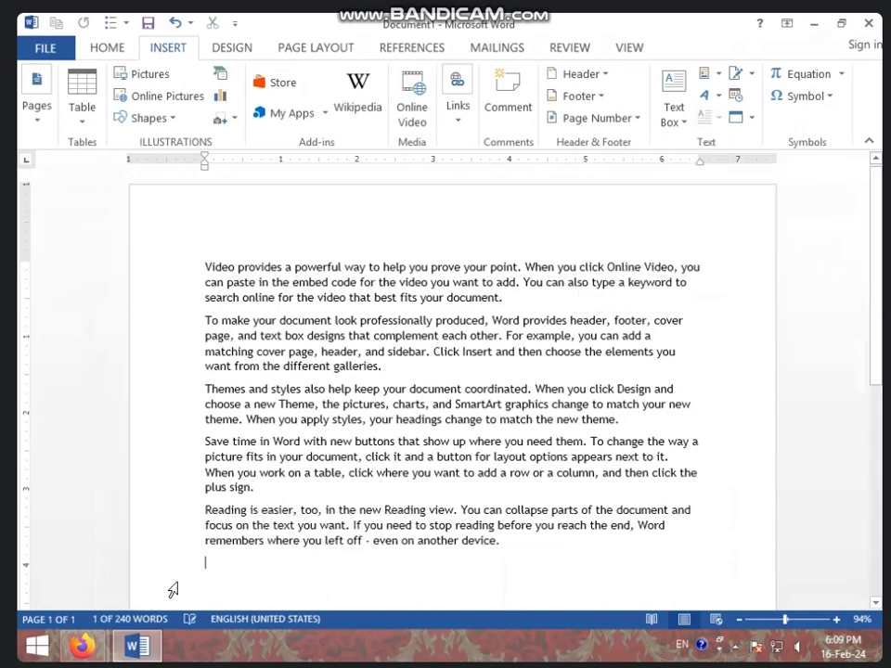
{"action": "key", "text": "BackSpace"}
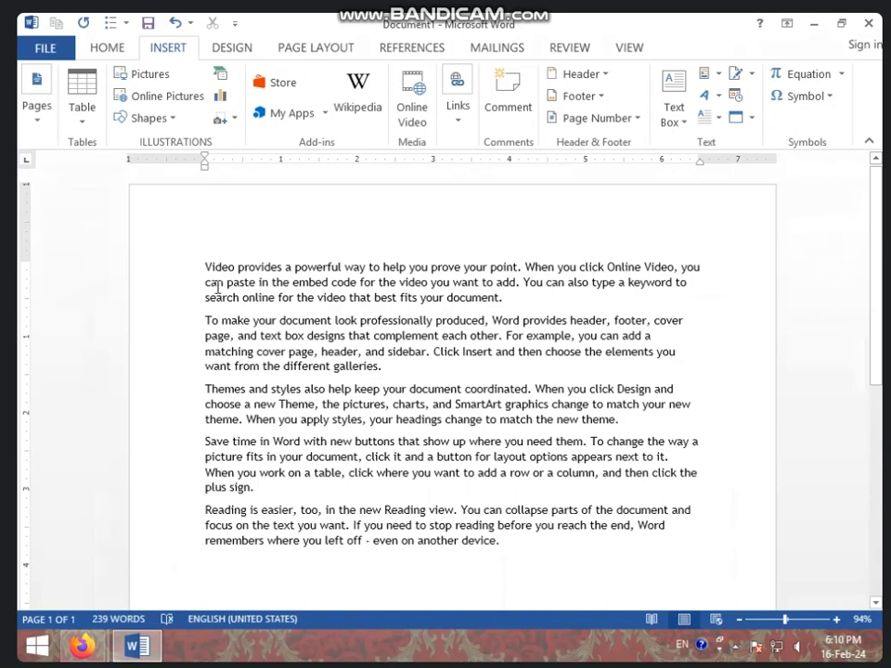
Give the first paragraph's V a Dropped drop cap, after briefly trying In margin.
{"action": "left_click", "coordinate": [715, 120]}
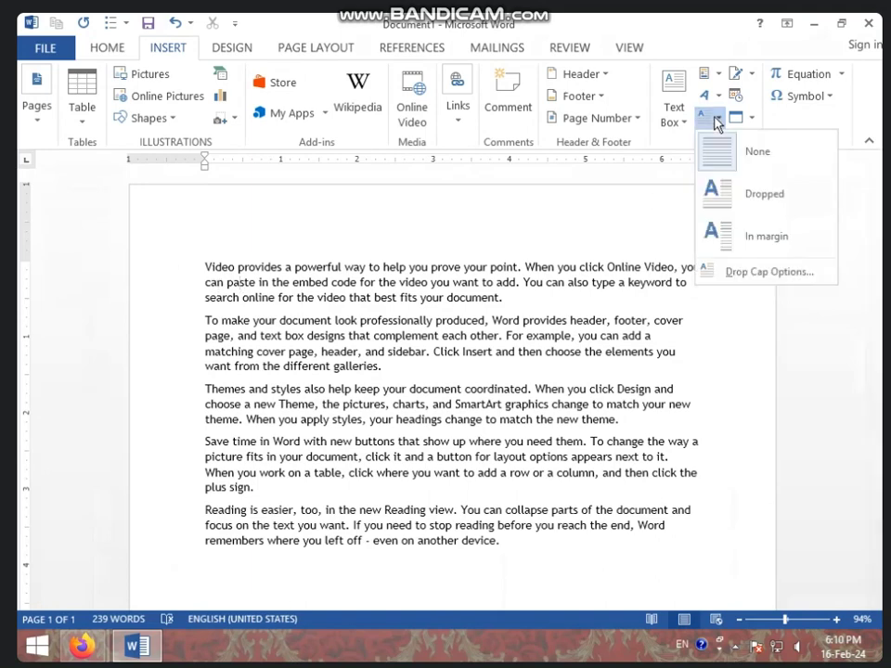
{"action": "left_click", "coordinate": [752, 203]}
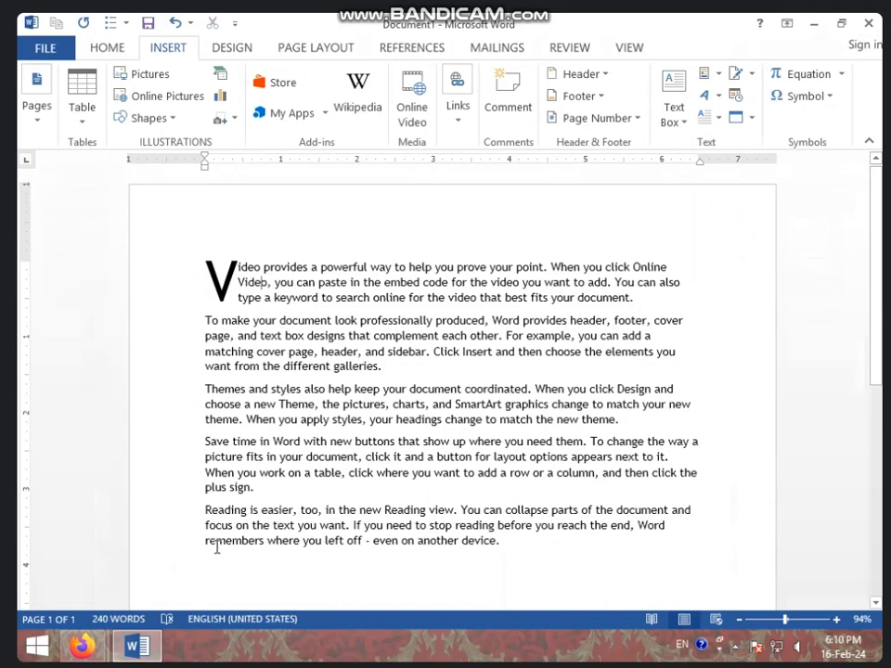
{"action": "left_click", "coordinate": [298, 282]}
{"action": "left_click", "coordinate": [740, 119]}
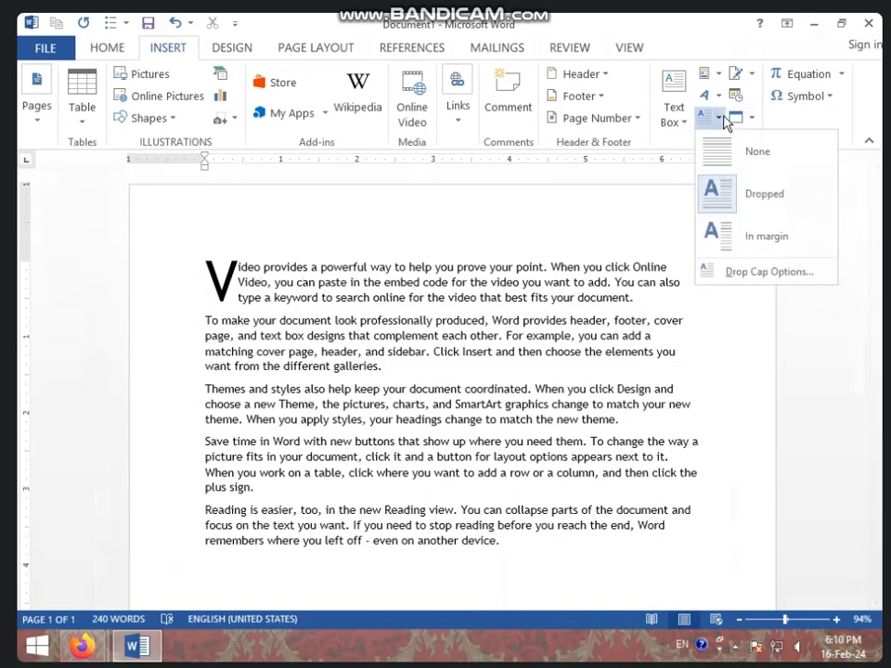
{"action": "left_click", "coordinate": [753, 235]}
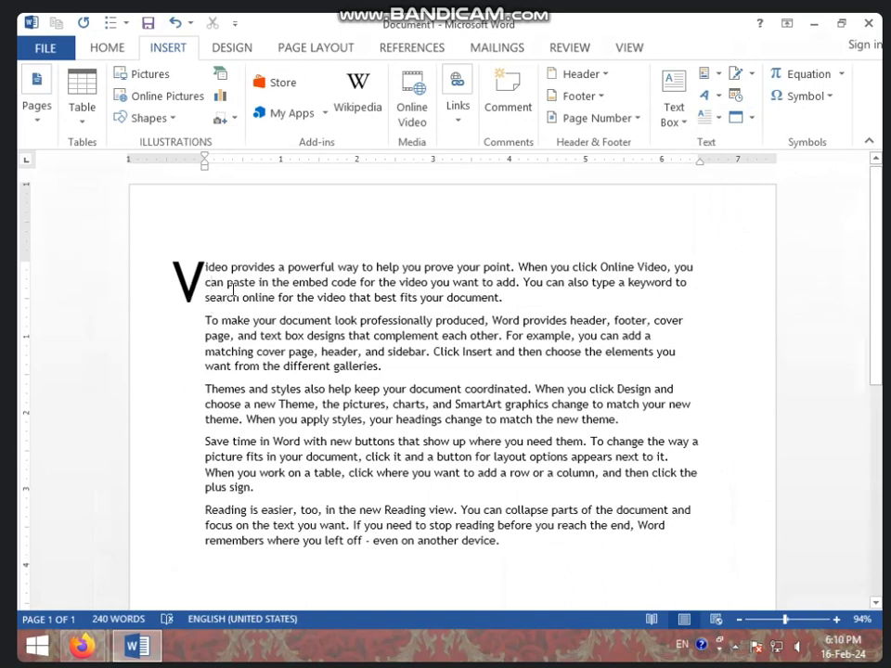
{"action": "left_click", "coordinate": [300, 282]}
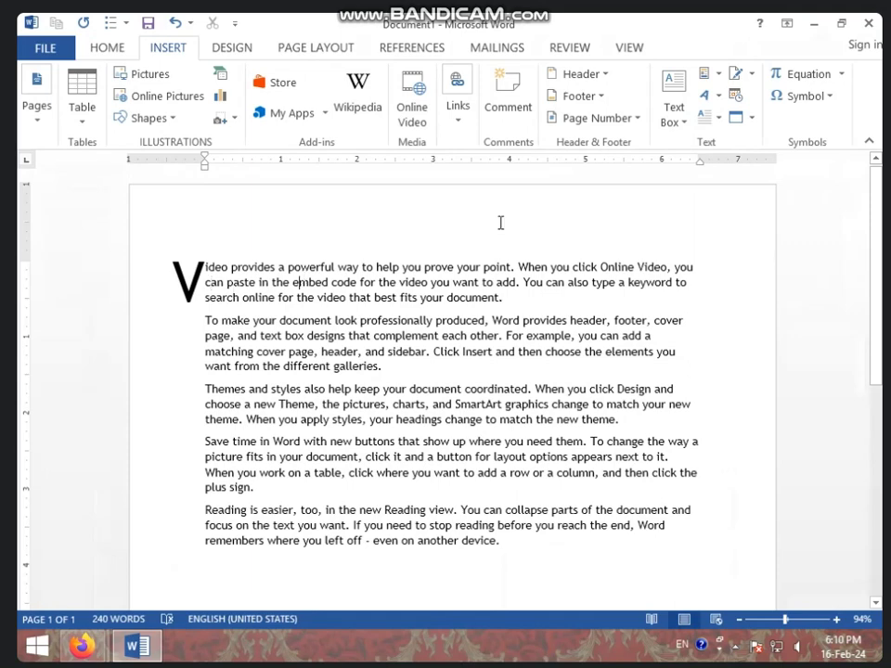
{"action": "left_click", "coordinate": [720, 121]}
{"action": "left_click", "coordinate": [742, 191]}
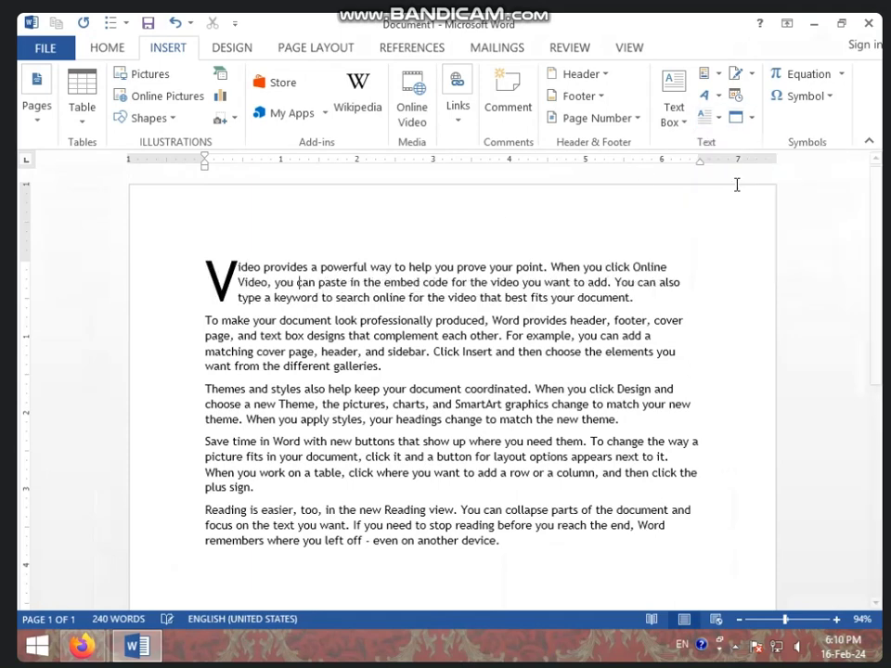
Set the V drop cap's Lines to drop to 10 in Drop Cap Options.
{"action": "left_click", "coordinate": [722, 122]}
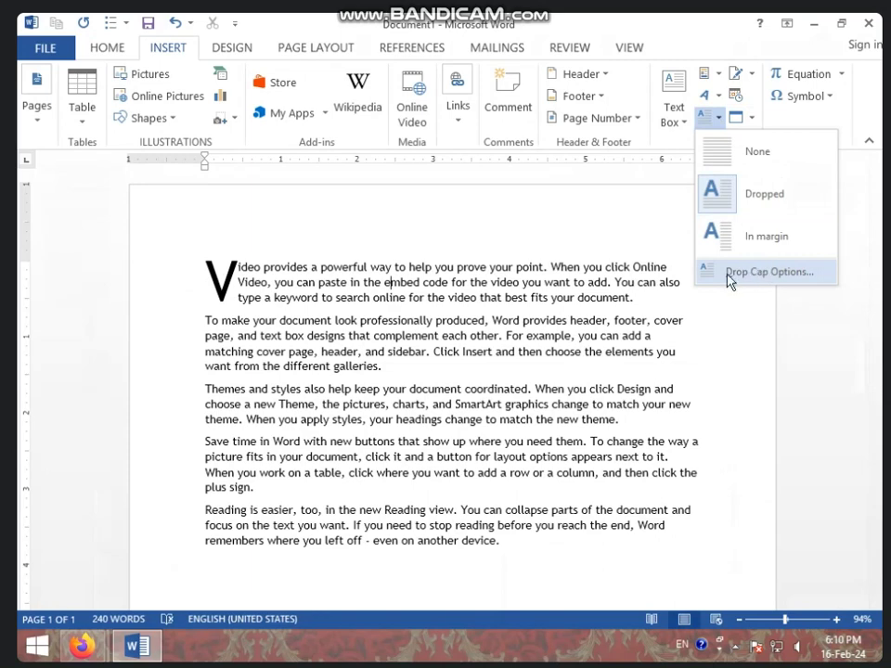
{"action": "left_click", "coordinate": [747, 272]}
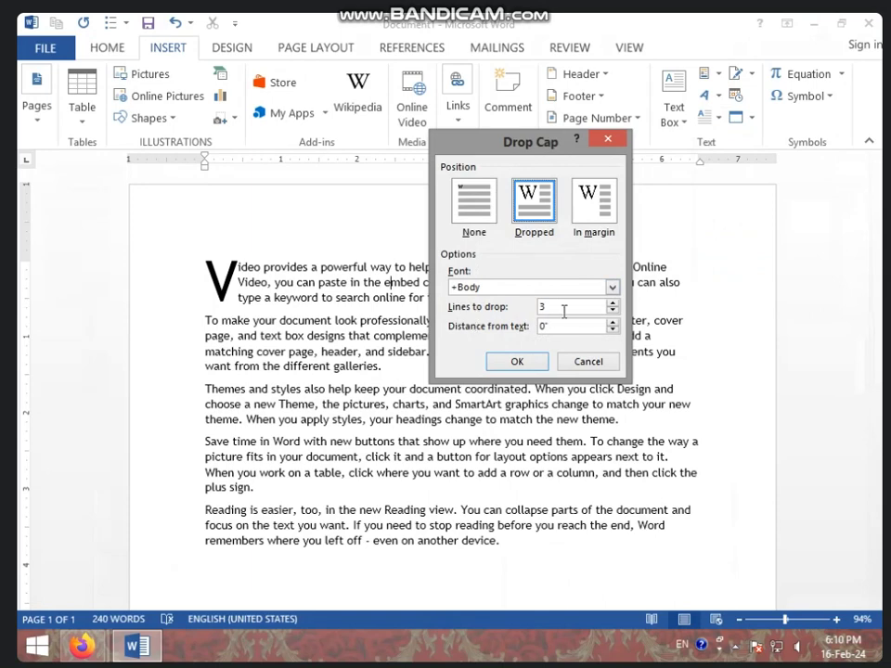
{"action": "left_click", "coordinate": [613, 311]}
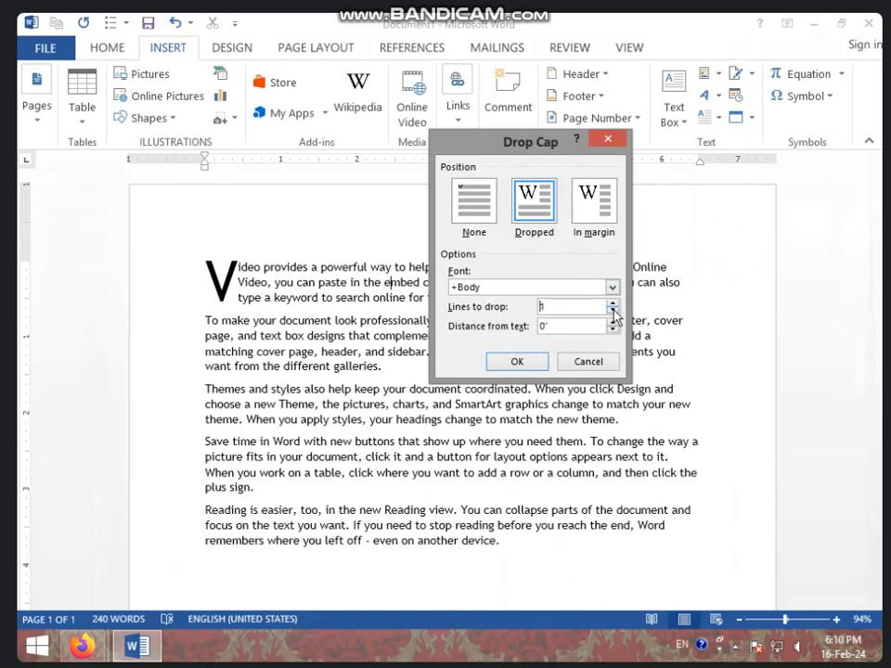
{"action": "left_click", "coordinate": [612, 304]}
{"action": "left_click", "coordinate": [612, 304]}
{"action": "left_click", "coordinate": [612, 304]}
{"action": "left_click", "coordinate": [519, 362]}
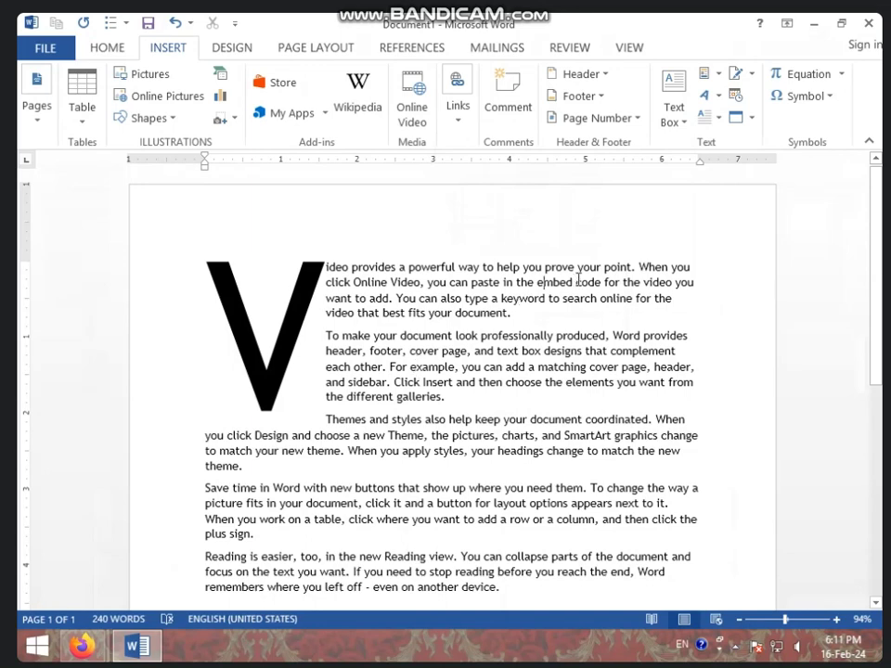
Confirm the Dropped position in Drop Cap Options and undo the stray drop cap on T.
{"action": "scroll", "coordinate": [564, 289], "scroll_direction": "down", "scroll_amount": 3}
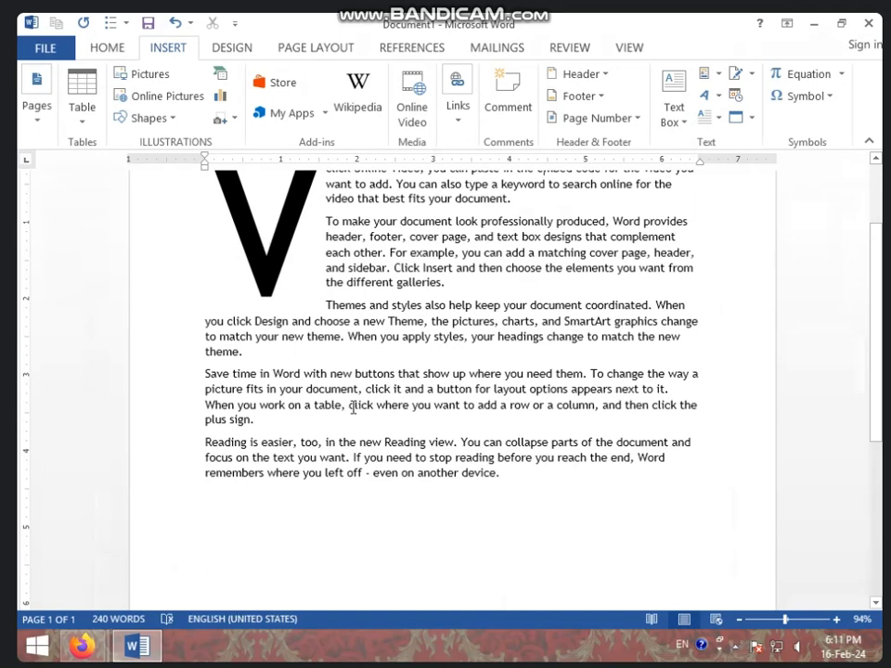
{"action": "scroll", "coordinate": [433, 342], "scroll_direction": "up", "scroll_amount": 3}
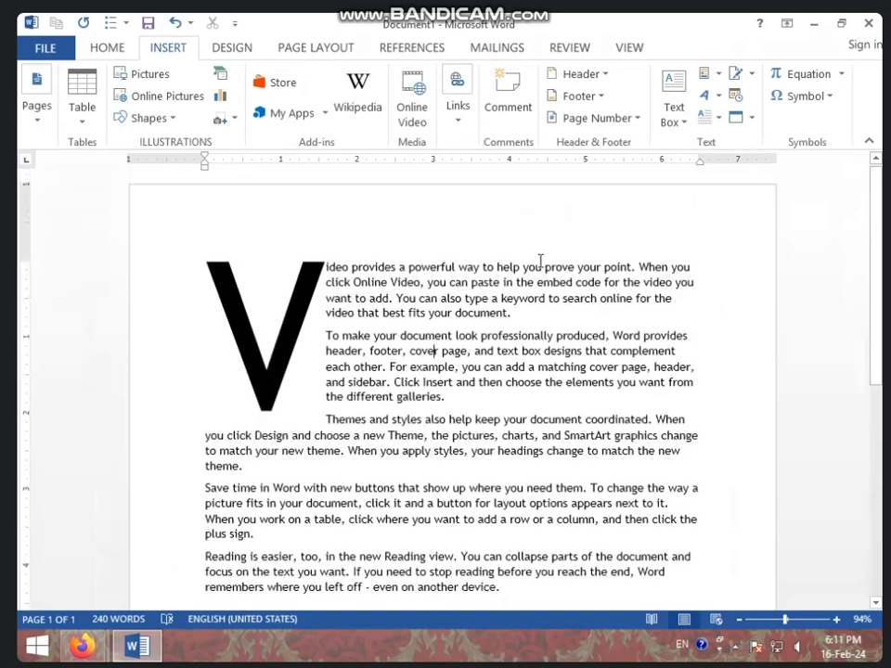
{"action": "left_click", "coordinate": [716, 121]}
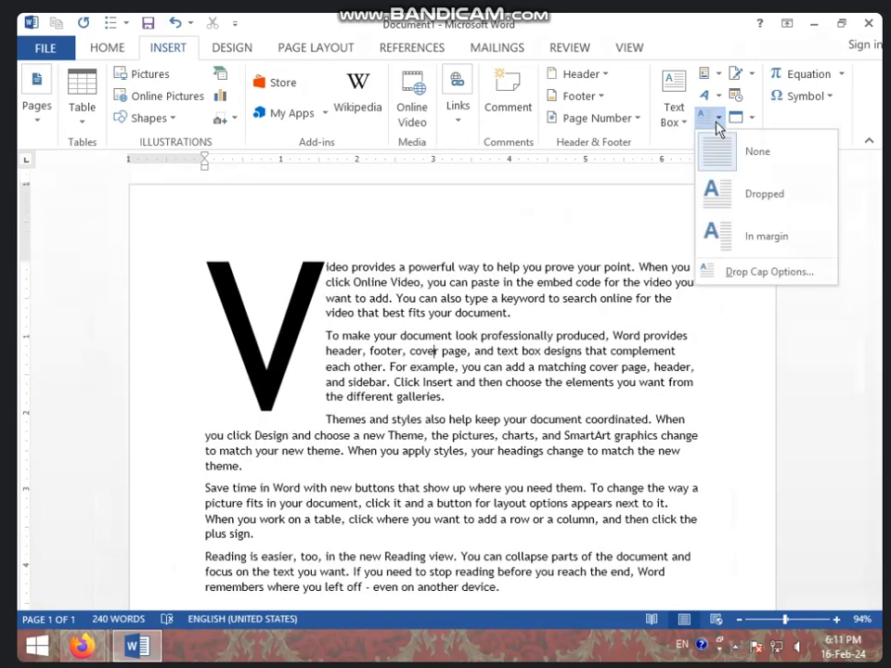
{"action": "left_click", "coordinate": [748, 272]}
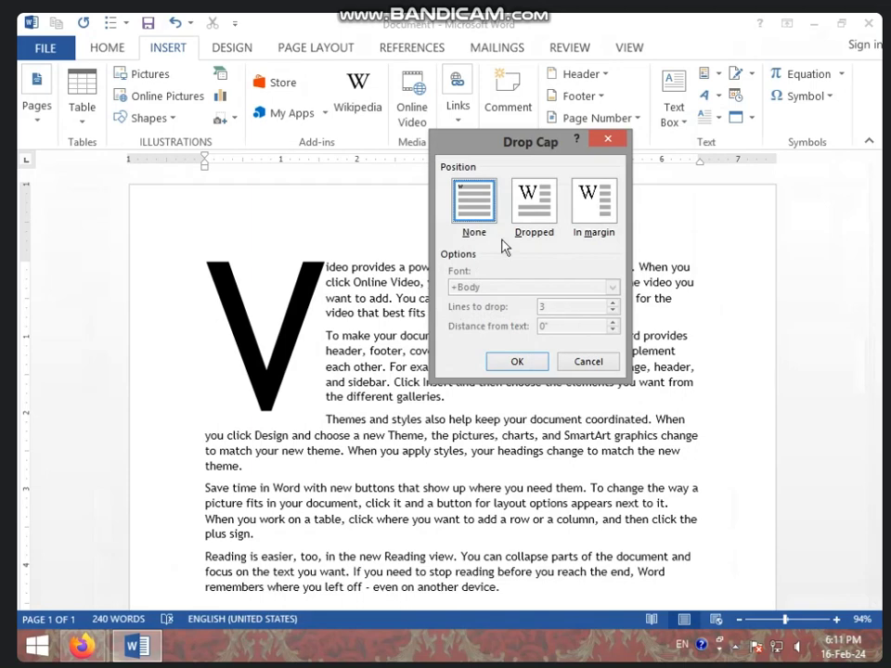
{"action": "left_click", "coordinate": [532, 221]}
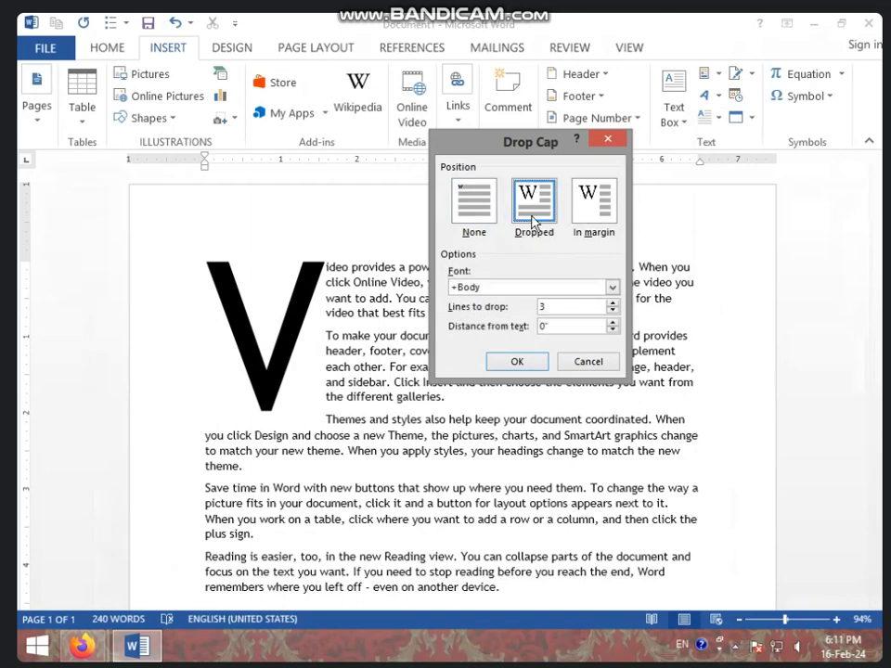
{"action": "left_click", "coordinate": [583, 222]}
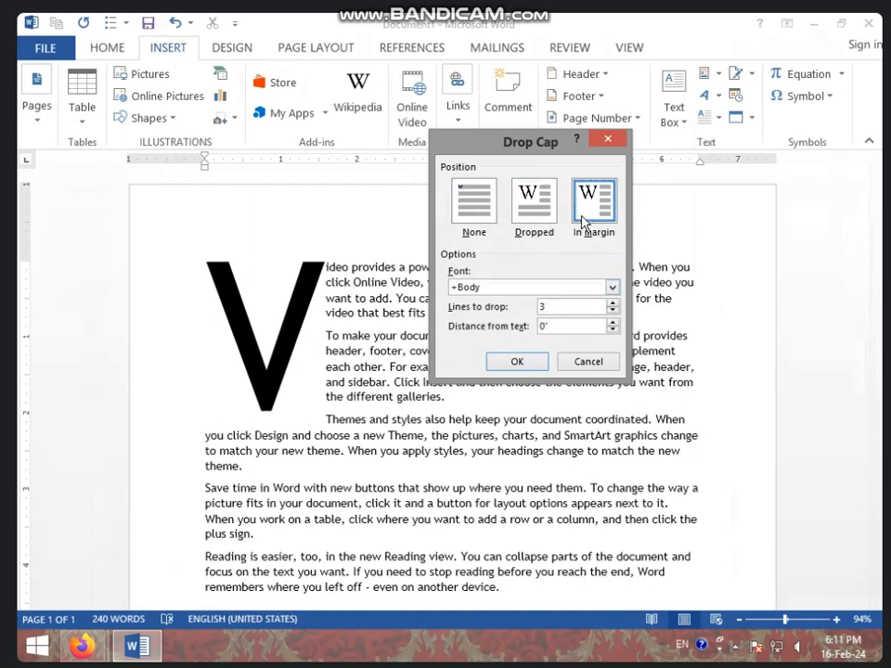
{"action": "left_click", "coordinate": [529, 210]}
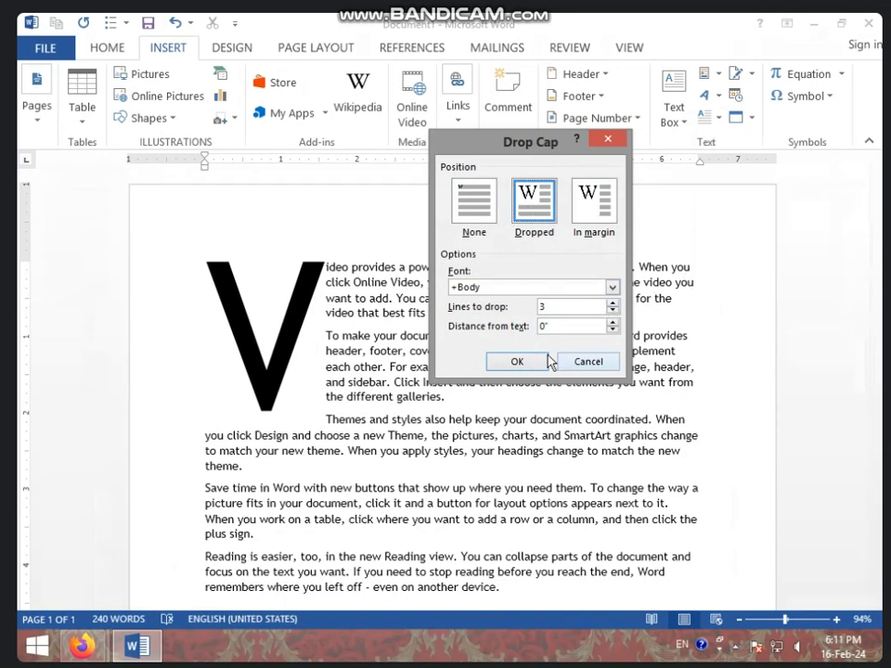
{"action": "left_click", "coordinate": [519, 361]}
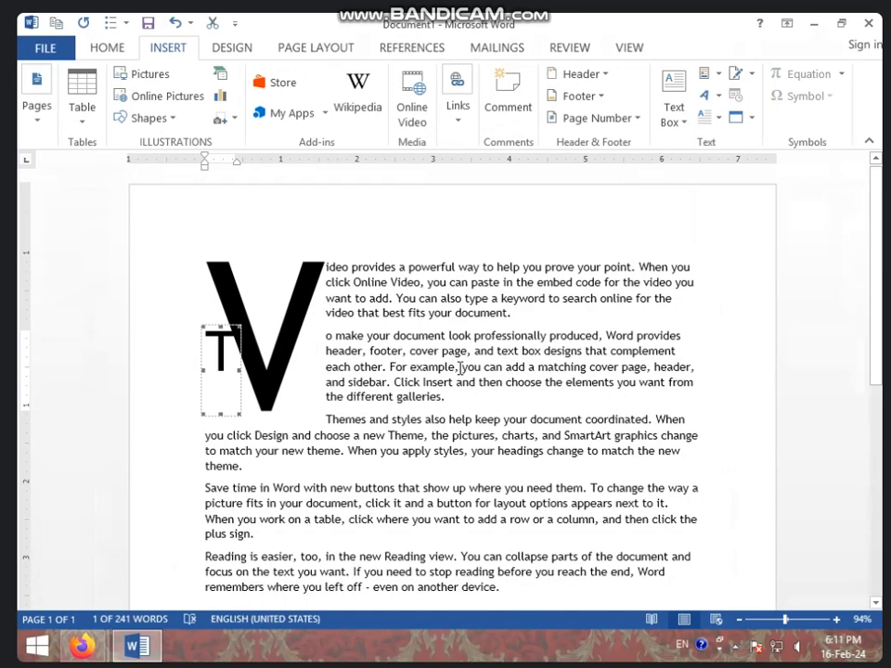
{"action": "key", "text": "ctrl+z"}
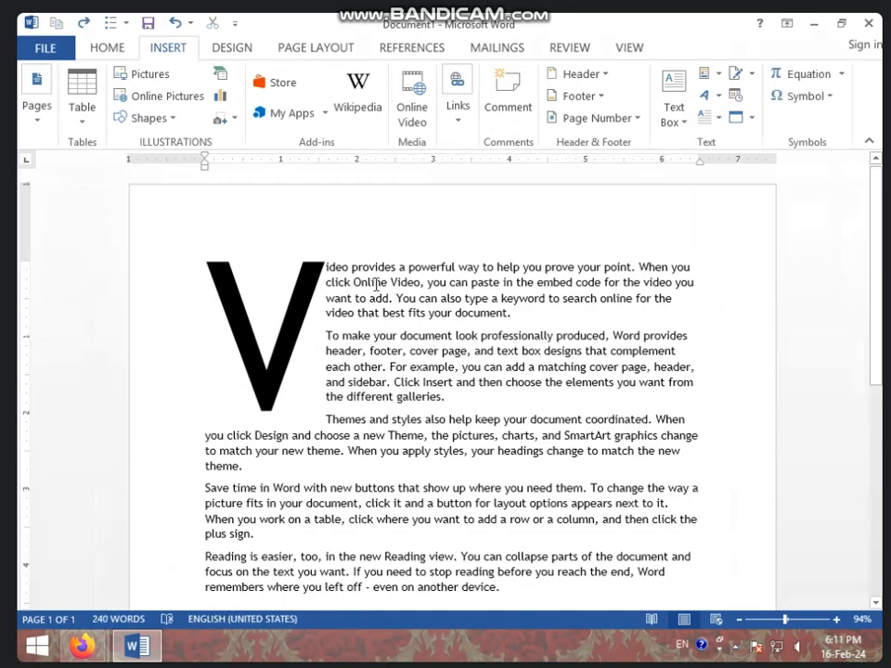
Reduce the V drop cap's Lines to drop to 3.
{"action": "left_click", "coordinate": [711, 117]}
{"action": "left_click", "coordinate": [742, 279]}
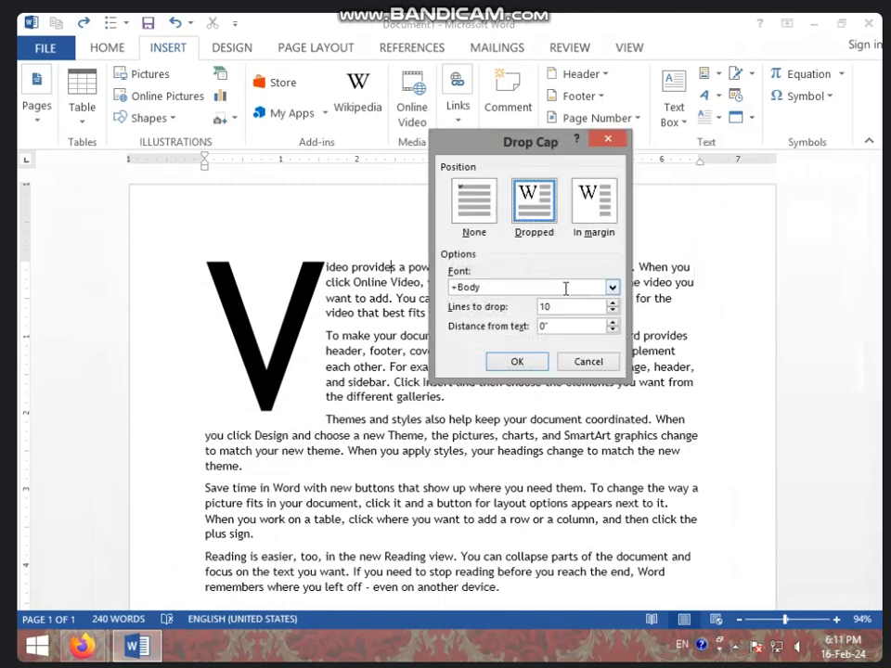
{"action": "left_click", "coordinate": [613, 315]}
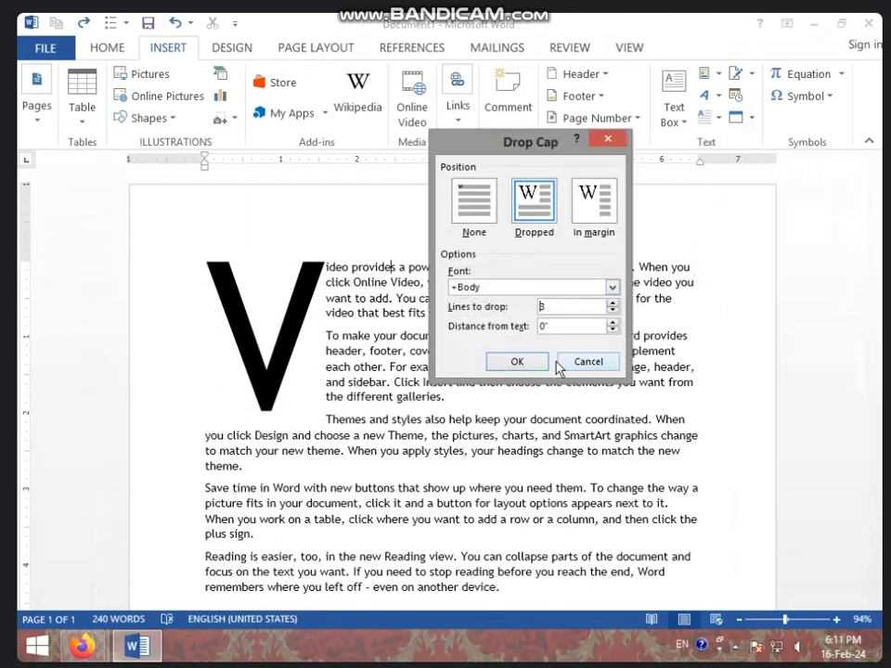
{"action": "left_click", "coordinate": [516, 362]}
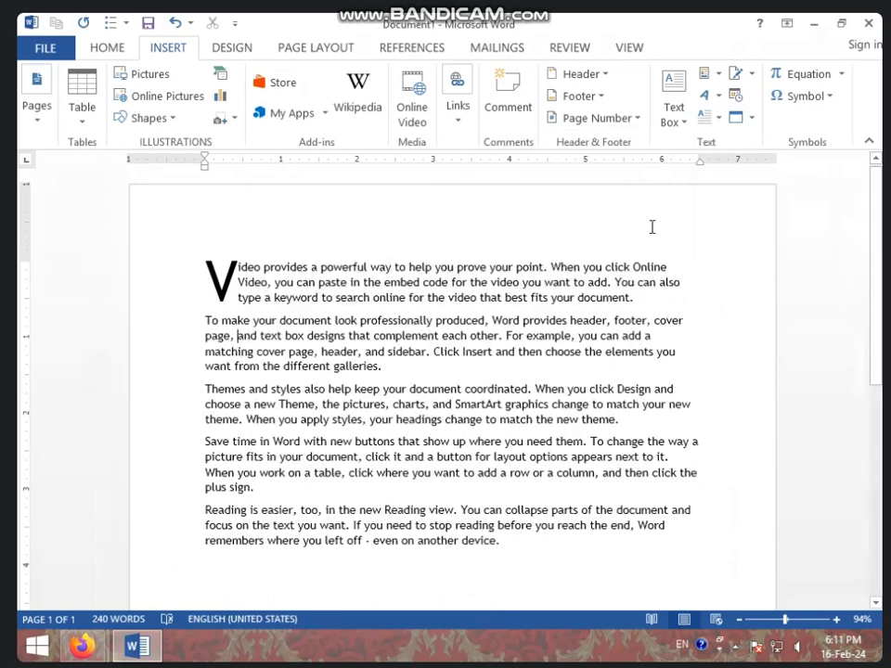
Give the second paragraph's T a Dropped drop cap.
{"action": "left_click", "coordinate": [719, 117]}
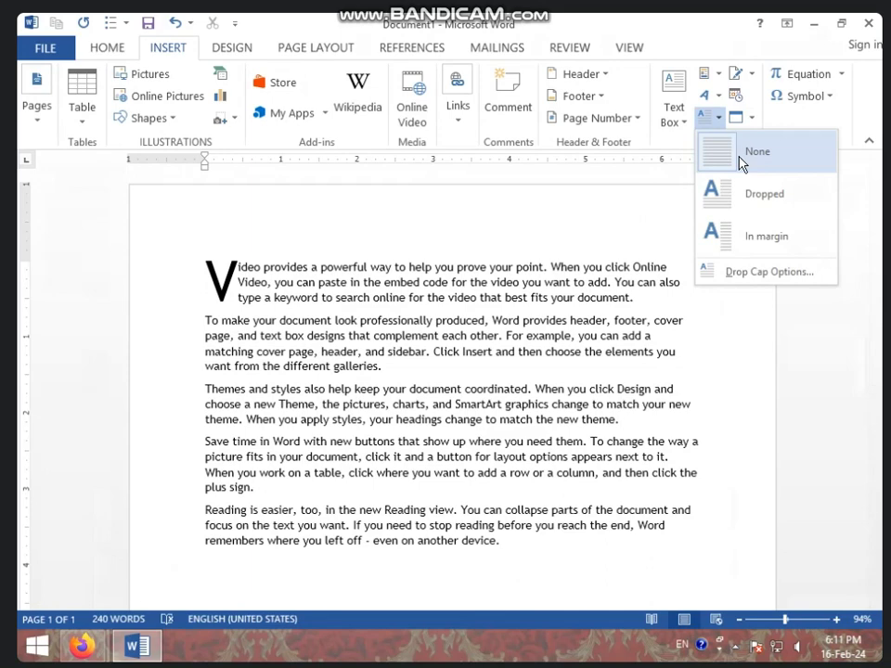
{"action": "left_click", "coordinate": [753, 206]}
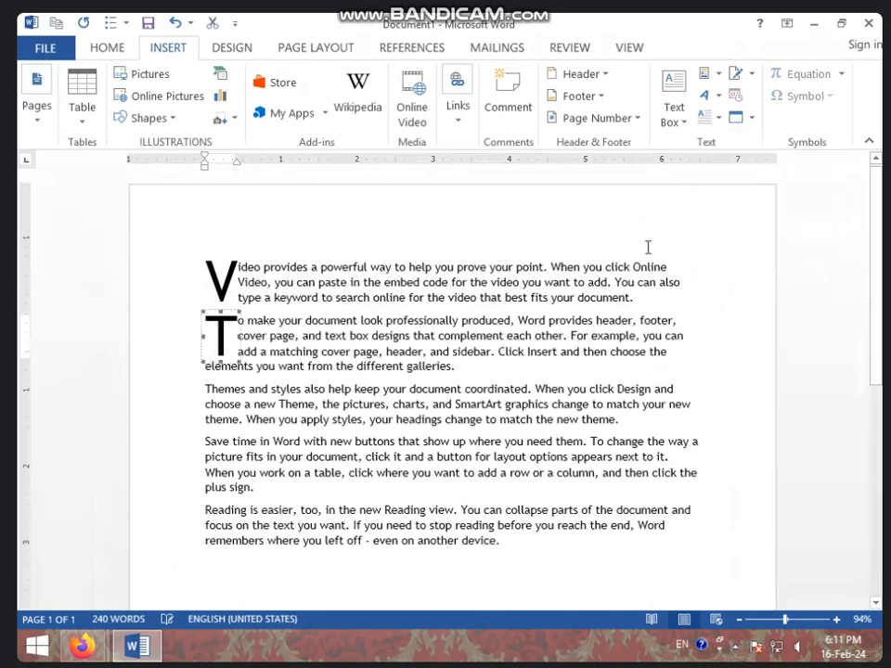
{"action": "left_click", "coordinate": [388, 428]}
{"action": "right_click", "coordinate": [390, 446]}
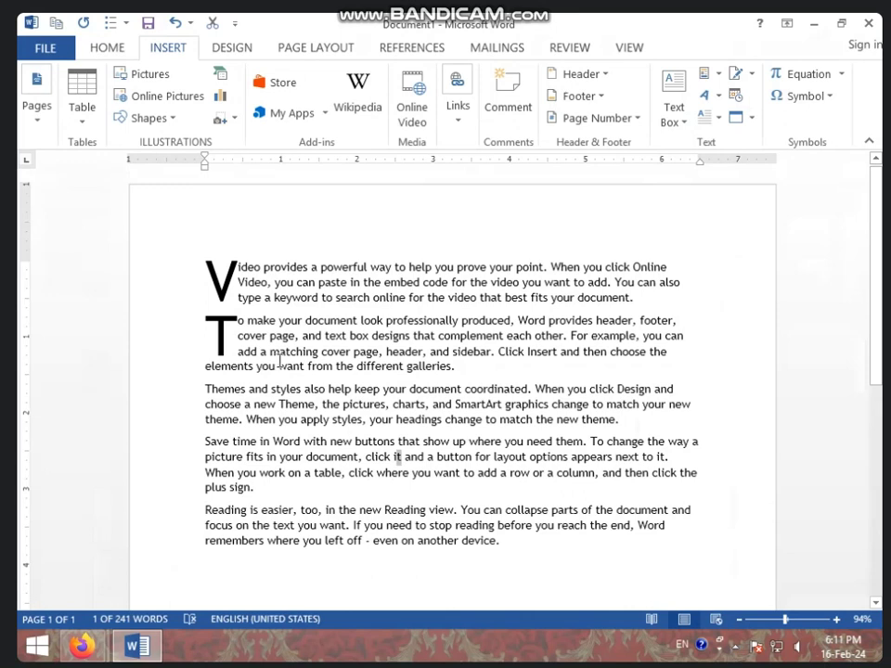
Set the drop caps on both the V and the T to None.
{"action": "left_click", "coordinate": [284, 264]}
{"action": "left_click", "coordinate": [722, 117]}
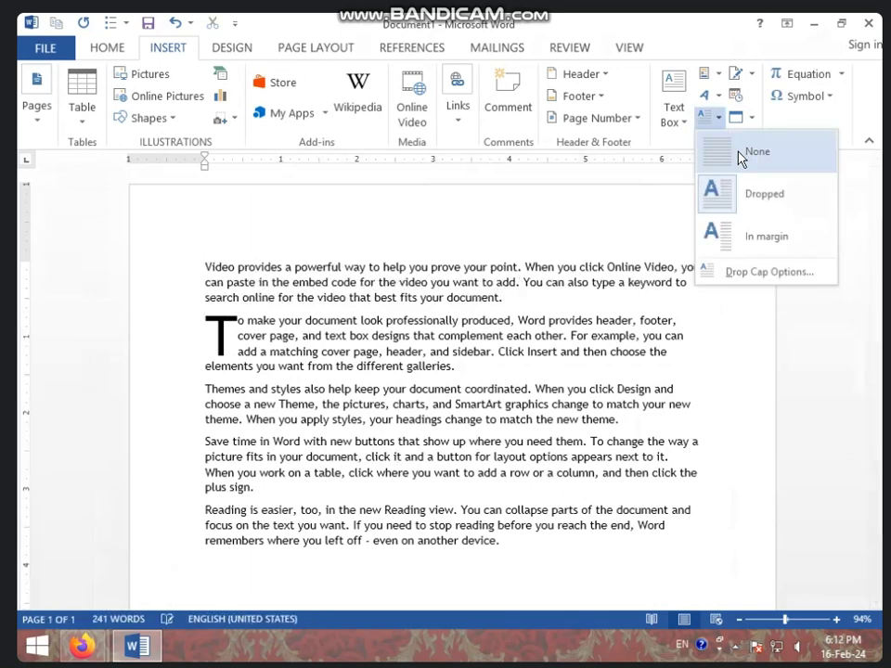
{"action": "left_click", "coordinate": [739, 154]}
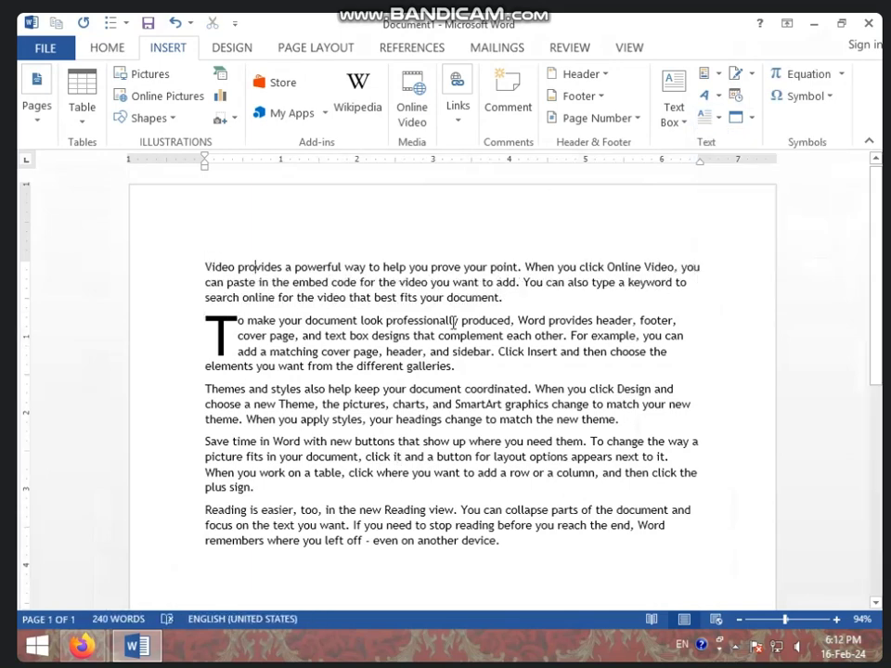
{"action": "left_click", "coordinate": [720, 117]}
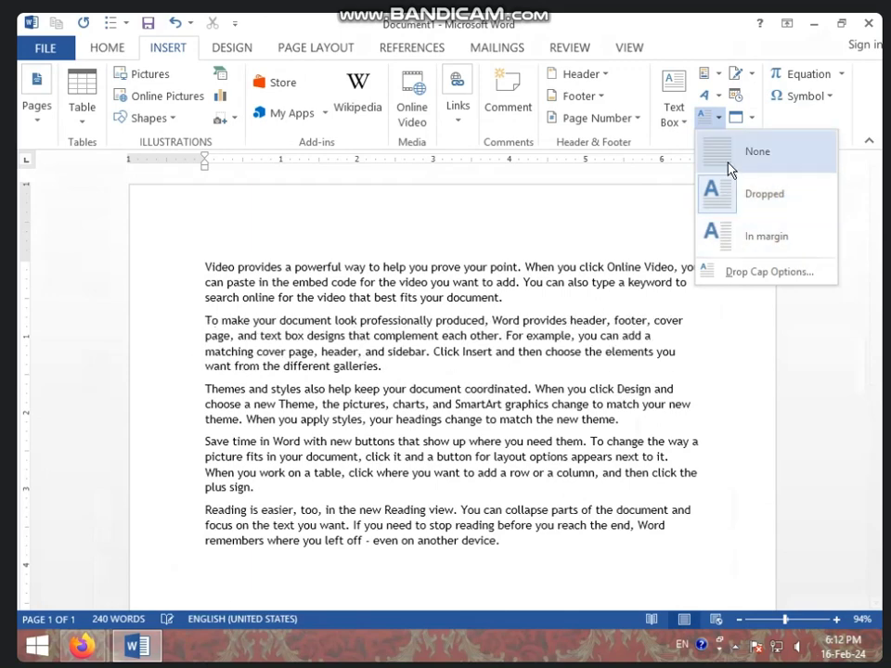
{"action": "left_click", "coordinate": [728, 153]}
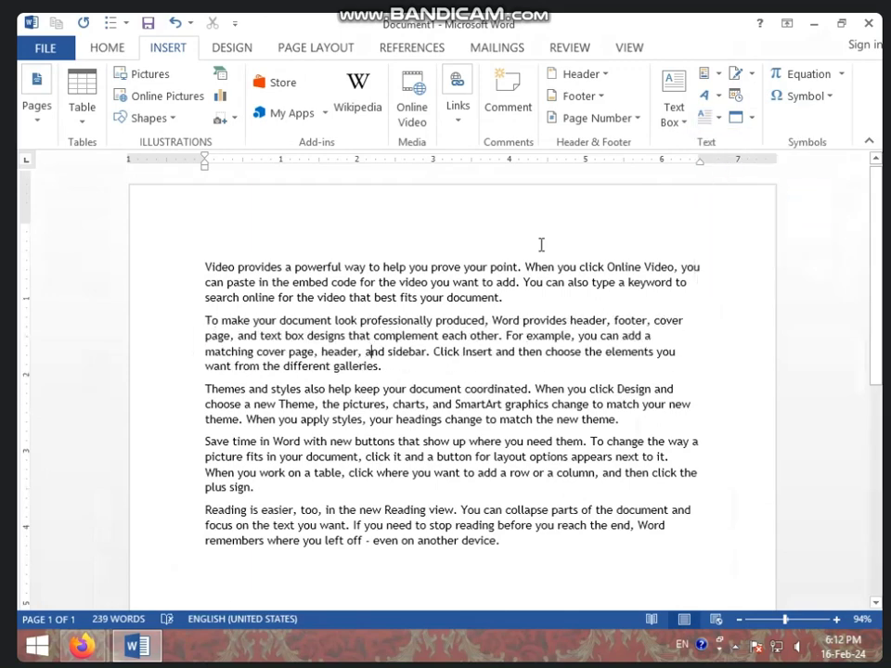
Add an empty line after 'device.' at the end of the last paragraph.
{"action": "scroll", "coordinate": [541, 245], "scroll_direction": "down", "scroll_amount": 4}
{"action": "left_click", "coordinate": [216, 350]}
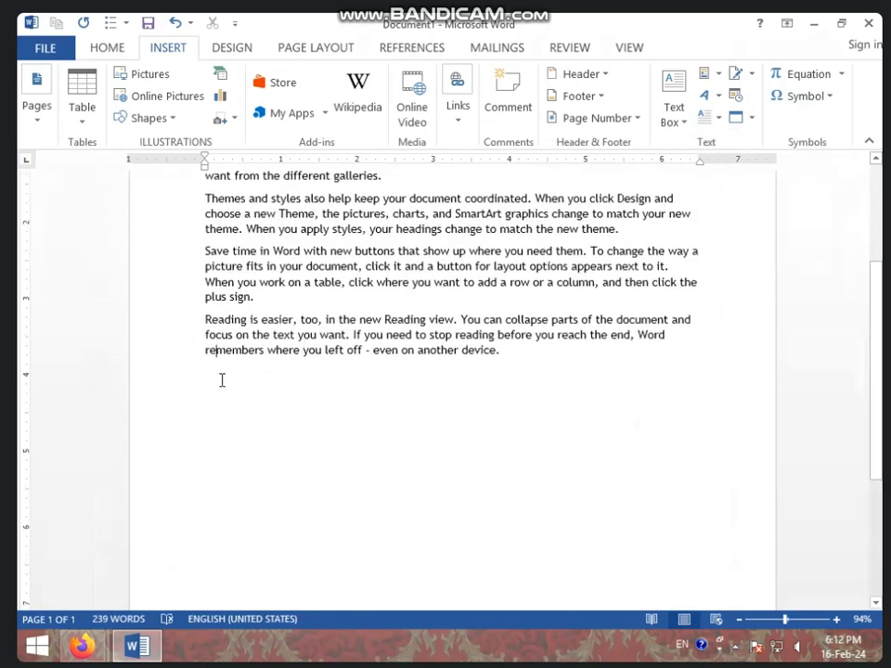
{"action": "left_click", "coordinate": [510, 360]}
{"action": "key", "text": "Return"}
{"action": "scroll", "coordinate": [520, 325], "scroll_direction": "up", "scroll_amount": 4}
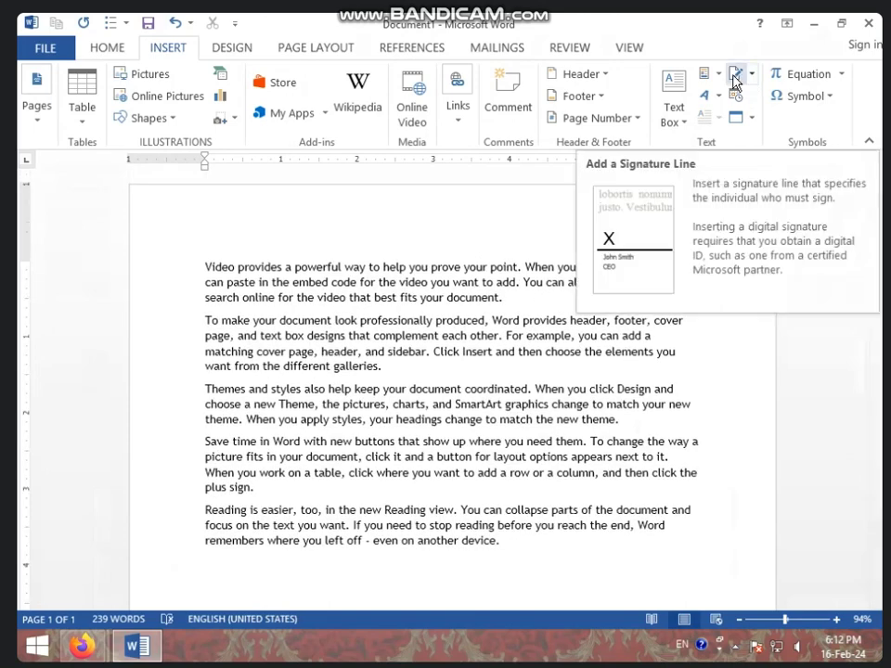
Insert a signature line with the signer's title STUDENT SIG.
{"action": "left_click", "coordinate": [732, 81]}
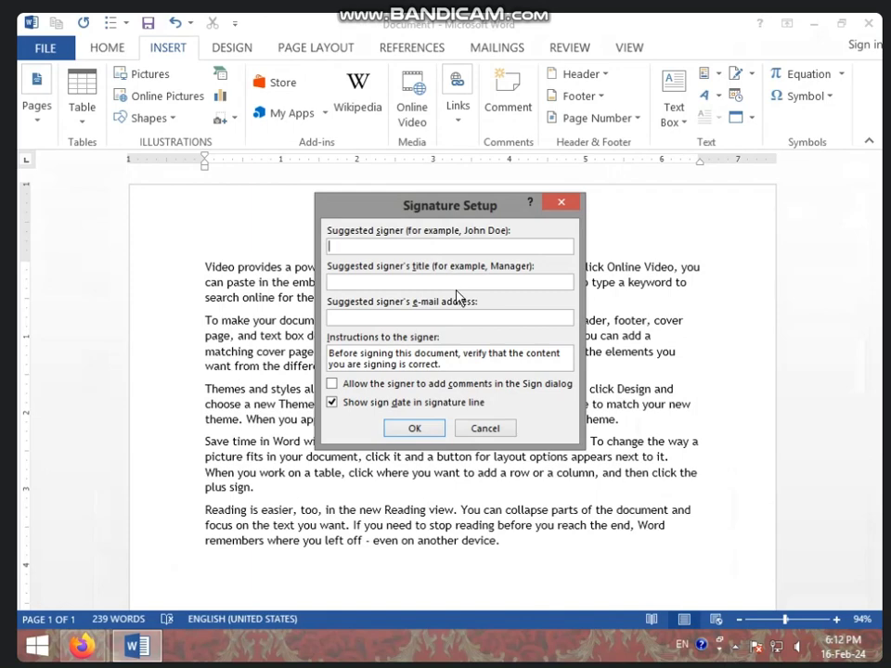
{"action": "left_click", "coordinate": [456, 281]}
{"action": "type", "text": "S"}
{"action": "type", "text": "TUDENT"}
{"action": "type", "text": " SI"}
{"action": "type", "text": "G."}
{"action": "left_click", "coordinate": [414, 428]}
Select the signature line, drag it into the Save time paragraph, then delete it.
{"action": "scroll", "coordinate": [427, 425], "scroll_direction": "down", "scroll_amount": 2}
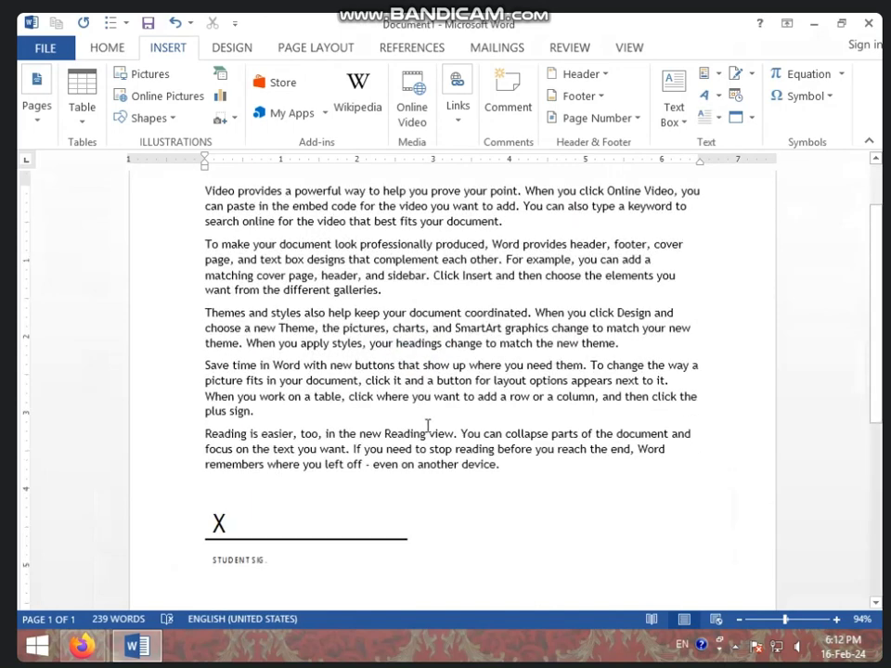
{"action": "scroll", "coordinate": [426, 434], "scroll_direction": "down", "scroll_amount": 1}
{"action": "scroll", "coordinate": [278, 455], "scroll_direction": "down", "scroll_amount": 1}
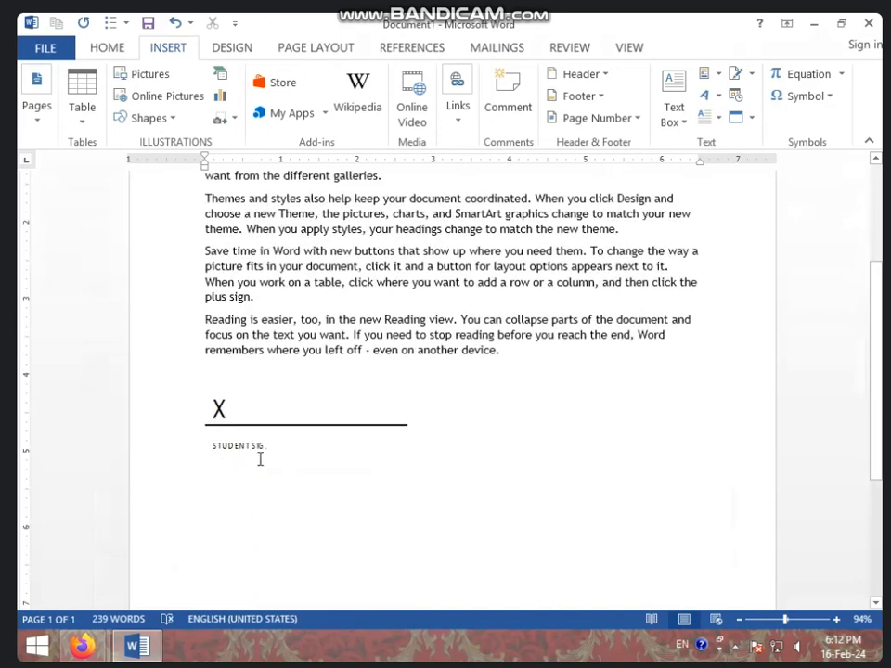
{"action": "left_click", "coordinate": [264, 455]}
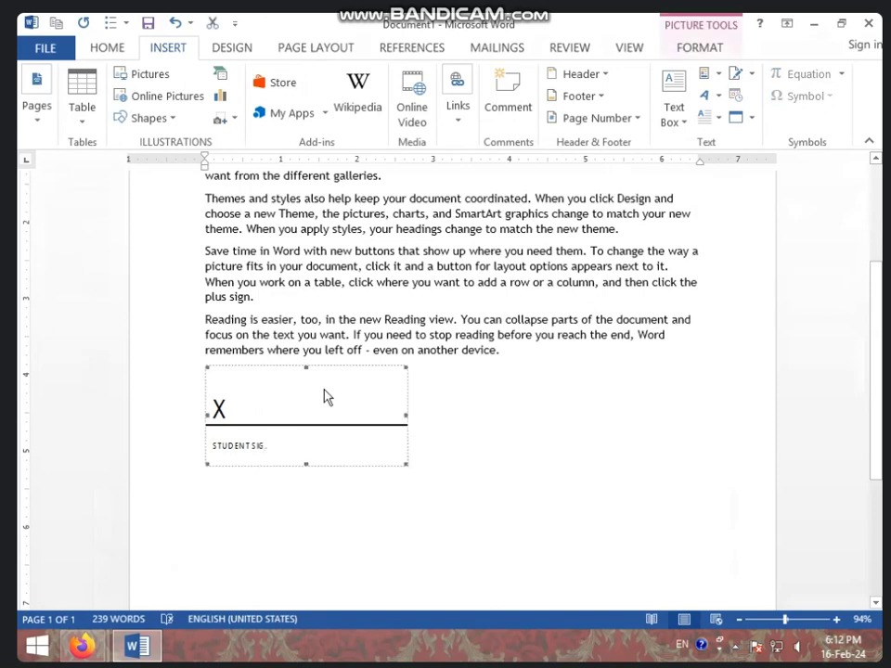
{"action": "left_click_drag", "start_coordinate": [348, 373], "coordinate": [358, 265]}
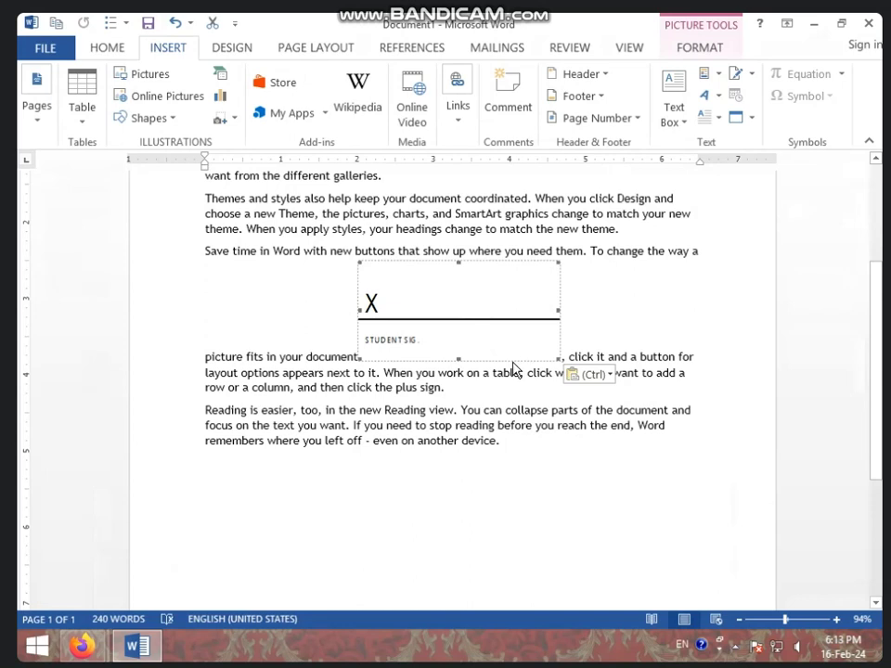
{"action": "key", "text": "Delete"}
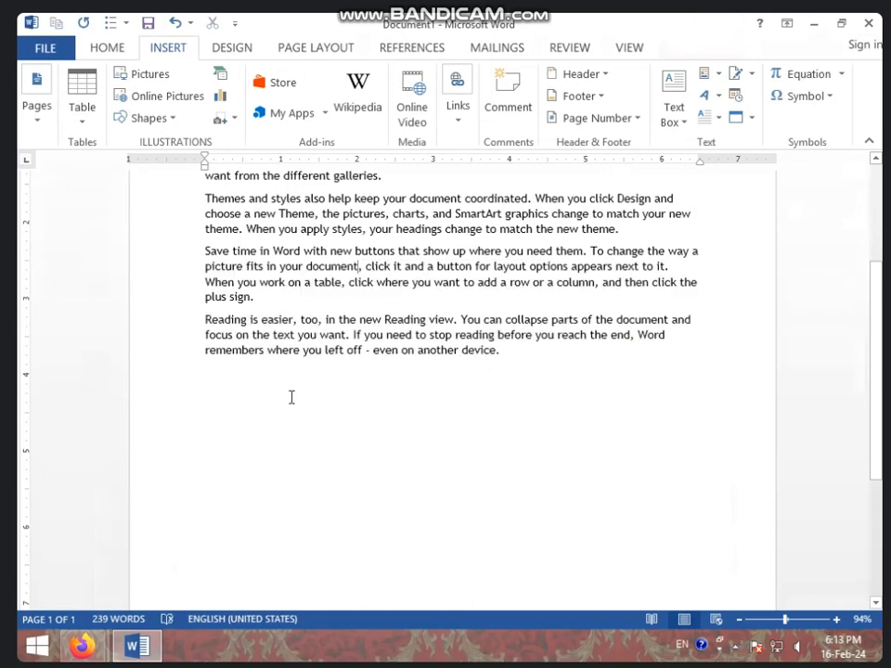
Start a new line after the last paragraph and type STUDENT SIGNATURE.
{"action": "left_click", "coordinate": [529, 349]}
{"action": "key", "text": "Return"}
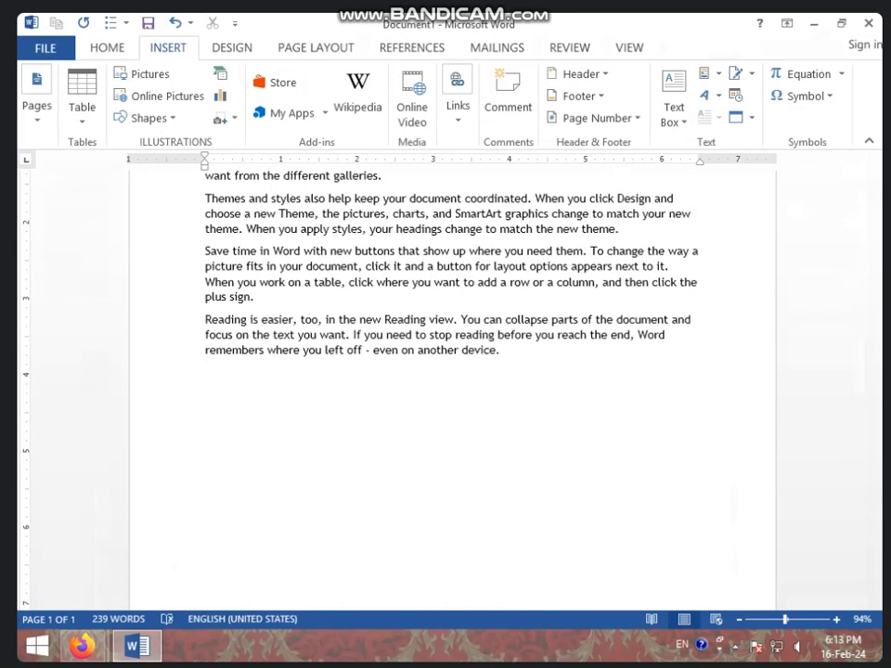
{"action": "type", "text": "STU"}
{"action": "type", "text": "DENTS"}
{"action": "key", "text": "BackSpace"}
{"action": "key", "text": "BackSpace"}
{"action": "type", "text": "T "}
{"action": "type", "text": "SI"}
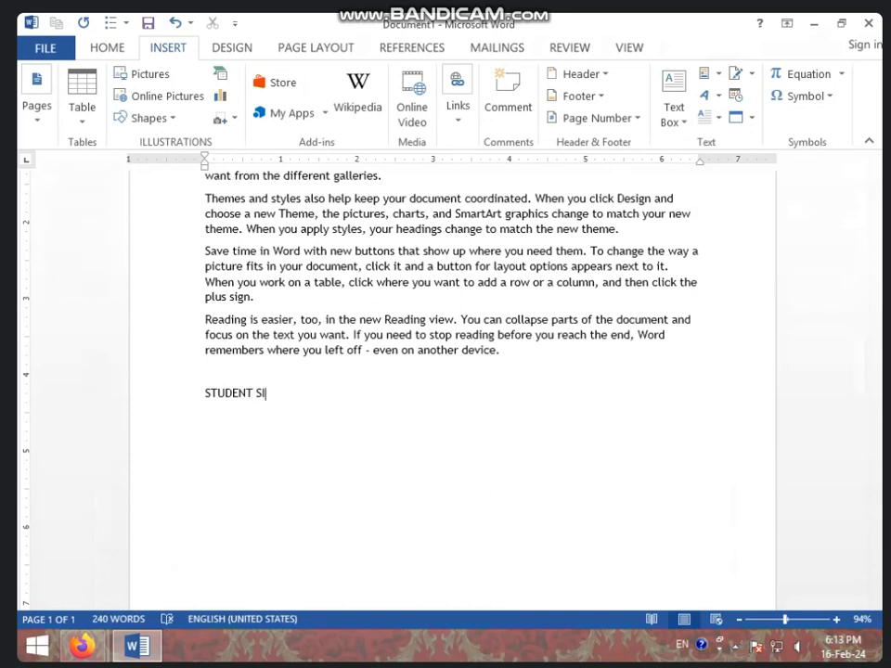
{"action": "type", "text": "GMN"}
{"action": "key", "text": "BackSpace"}
{"action": "key", "text": "BackSpace"}
{"action": "type", "text": "NATURE"}
Underline the STUDENT SIGNATURE label, then select and delete it.
{"action": "left_click", "coordinate": [108, 48]}
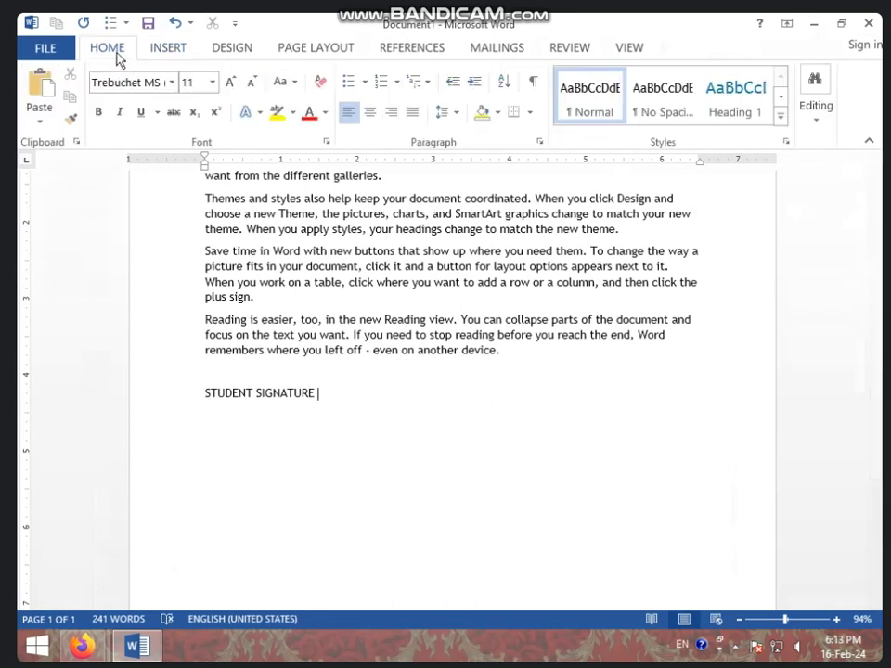
{"action": "left_click", "coordinate": [141, 113]}
{"action": "mouse_move", "coordinate": [327, 384]}
{"action": "left_mouse_down"}
{"action": "mouse_move", "coordinate": [248, 392]}
{"action": "mouse_move", "coordinate": [337, 392]}
{"action": "left_mouse_up"}
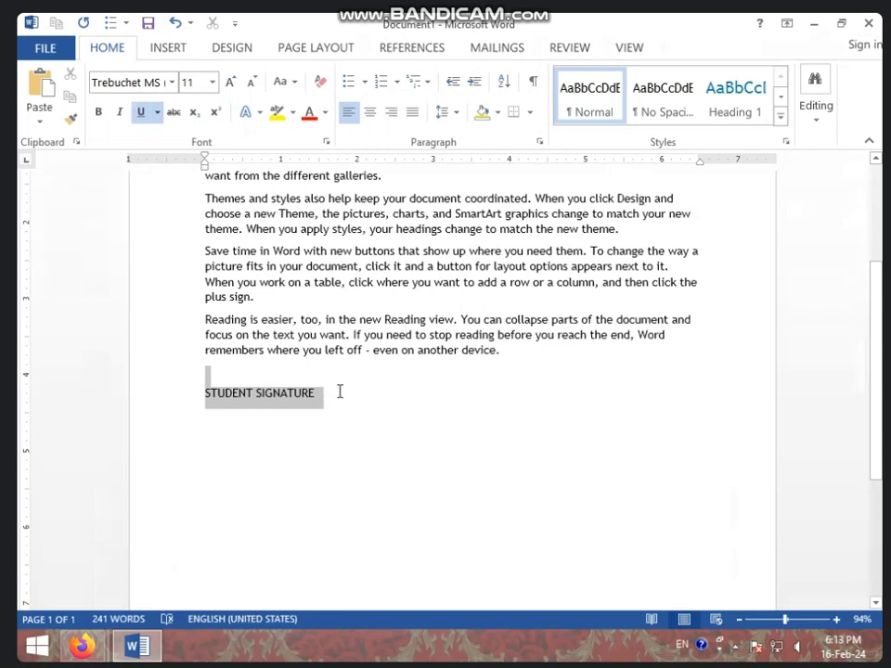
{"action": "left_click", "coordinate": [141, 112]}
{"action": "left_click", "coordinate": [400, 426]}
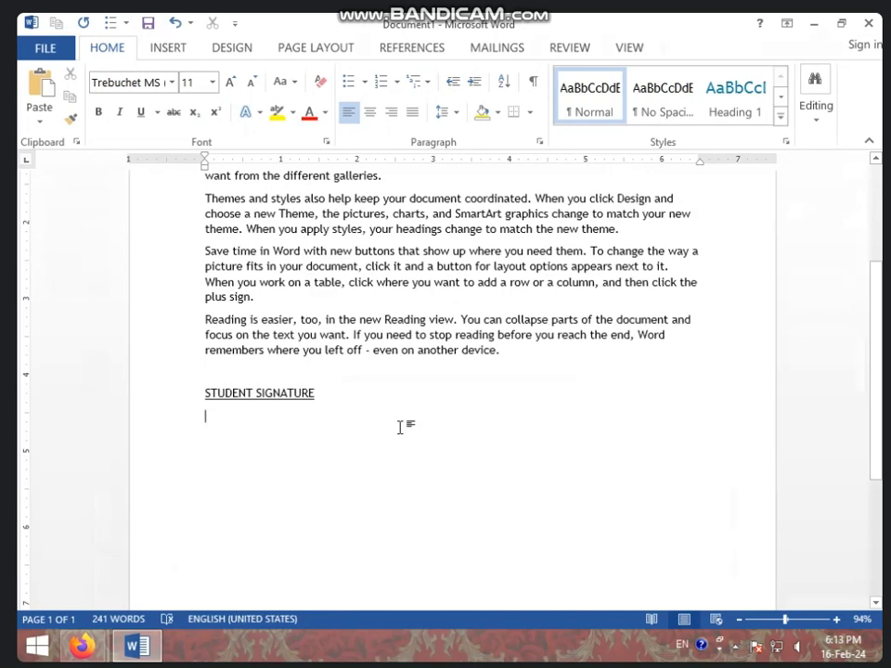
{"action": "left_click_drag", "start_coordinate": [320, 392], "coordinate": [150, 412]}
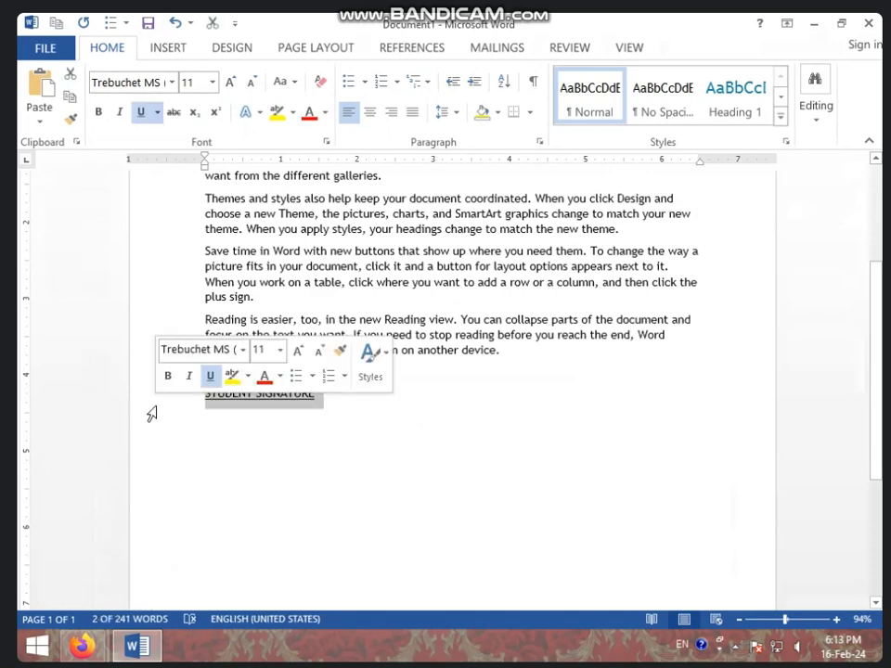
{"action": "key", "text": "Delete"}
{"action": "scroll", "coordinate": [298, 402], "scroll_direction": "up", "scroll_amount": 4}
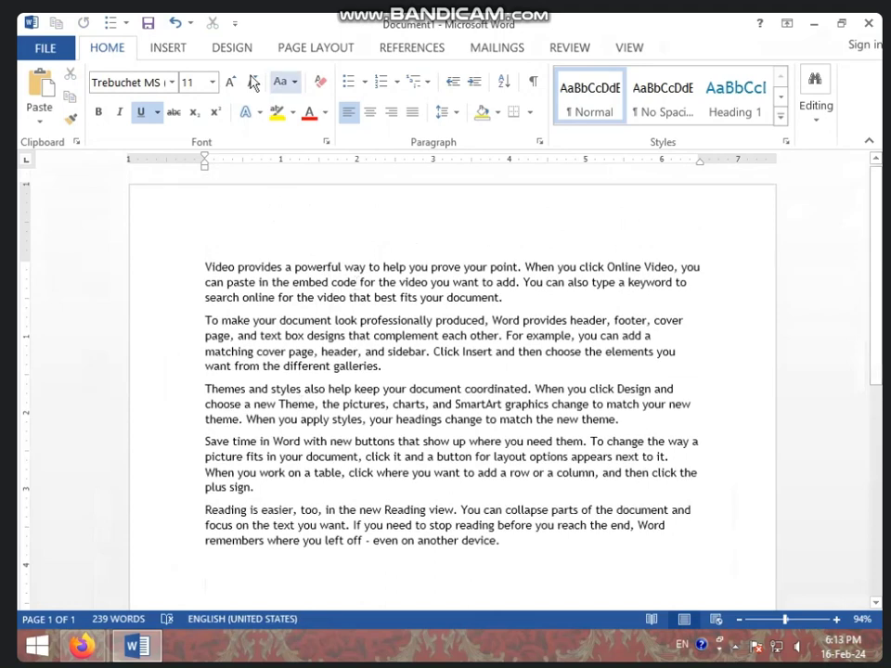
Insert today's date in the 16 February 2024 format below the last paragraph.
{"action": "left_click", "coordinate": [176, 49]}
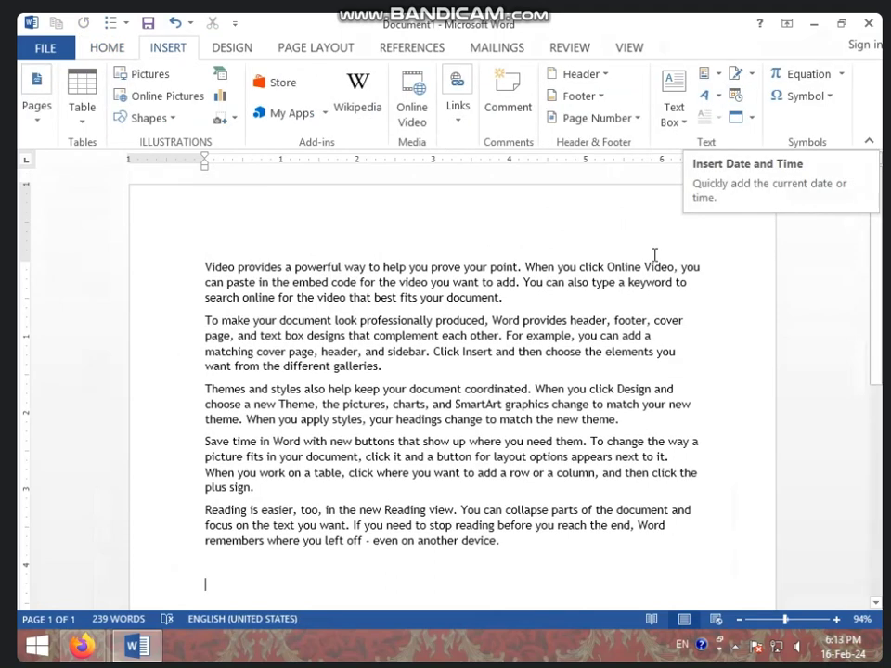
{"action": "scroll", "coordinate": [455, 342], "scroll_direction": "down", "scroll_amount": 4}
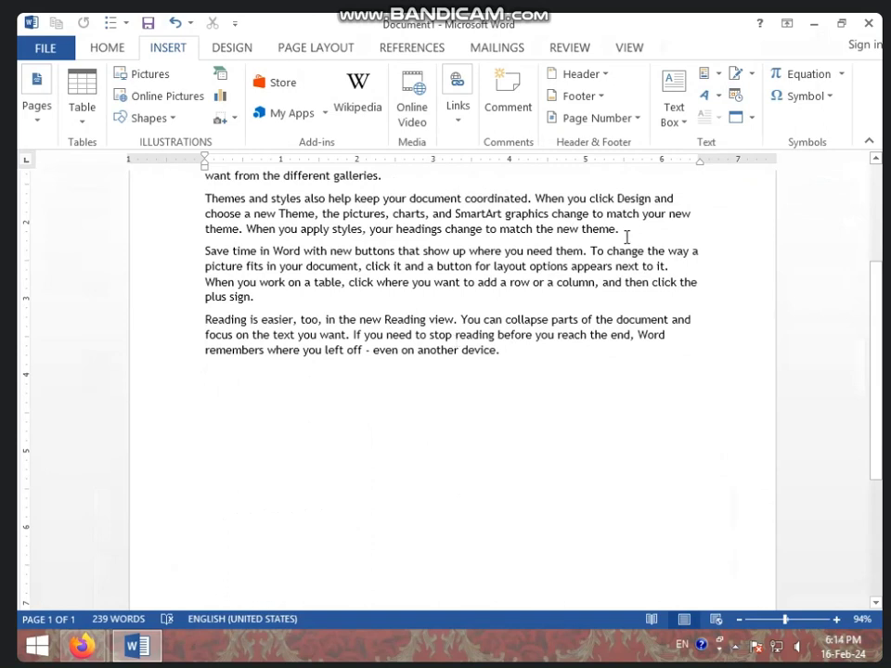
{"action": "left_click", "coordinate": [738, 96]}
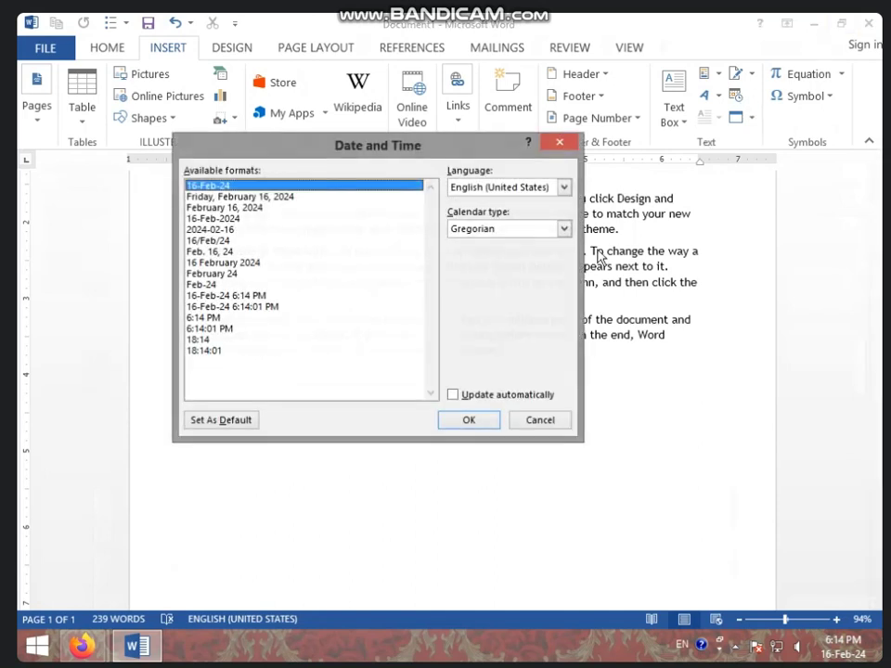
{"action": "left_click_drag", "start_coordinate": [237, 240], "coordinate": [218, 305]}
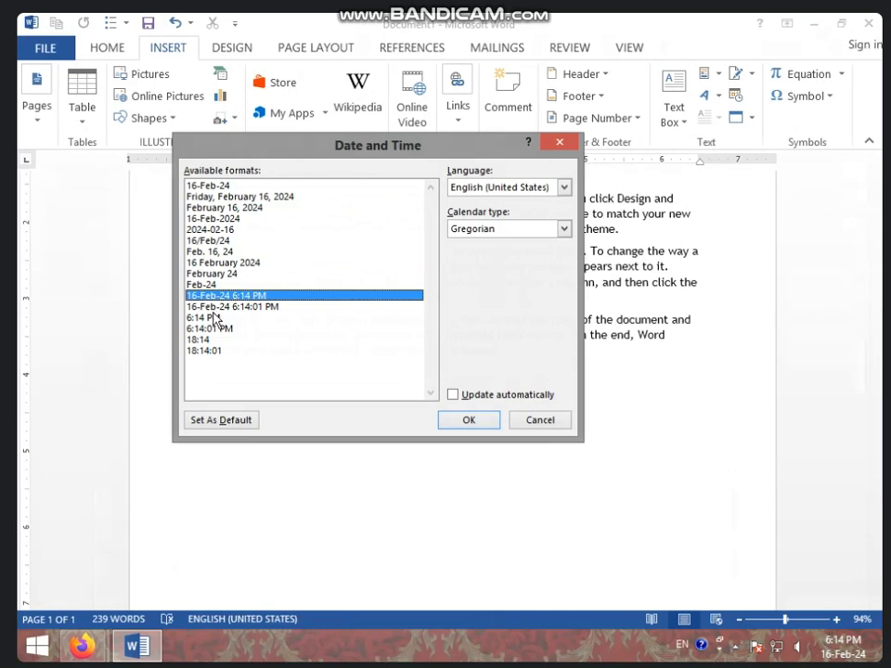
{"action": "left_click", "coordinate": [211, 318]}
{"action": "left_click", "coordinate": [226, 263]}
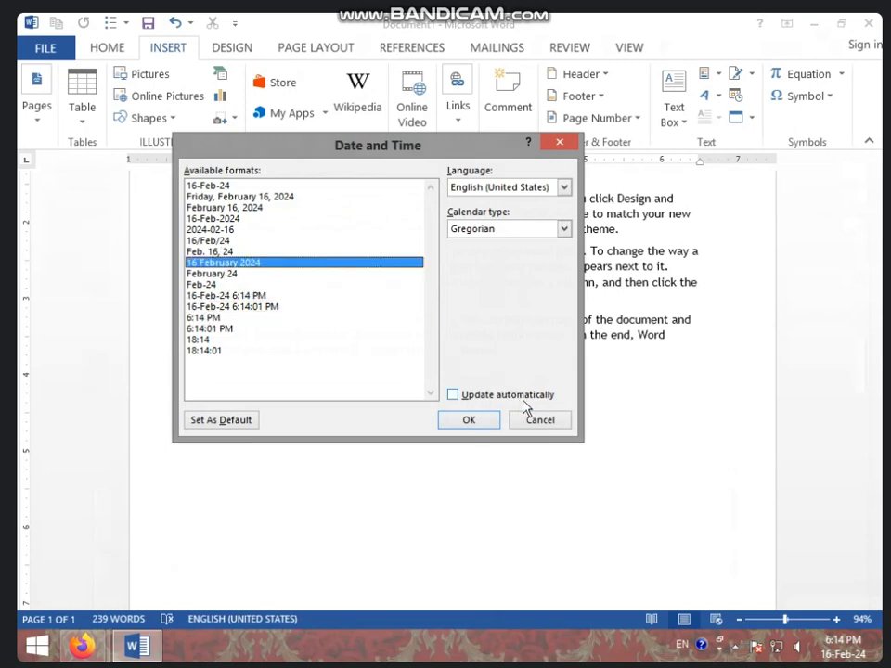
{"action": "left_click", "coordinate": [471, 422]}
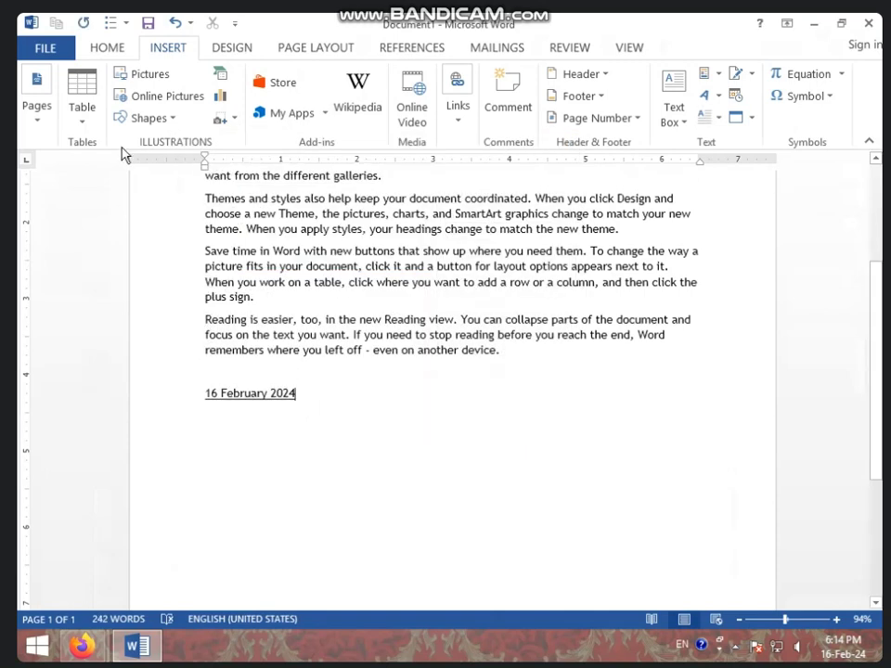
Remove the underline from the inserted date, then select it again.
{"action": "left_click", "coordinate": [109, 51]}
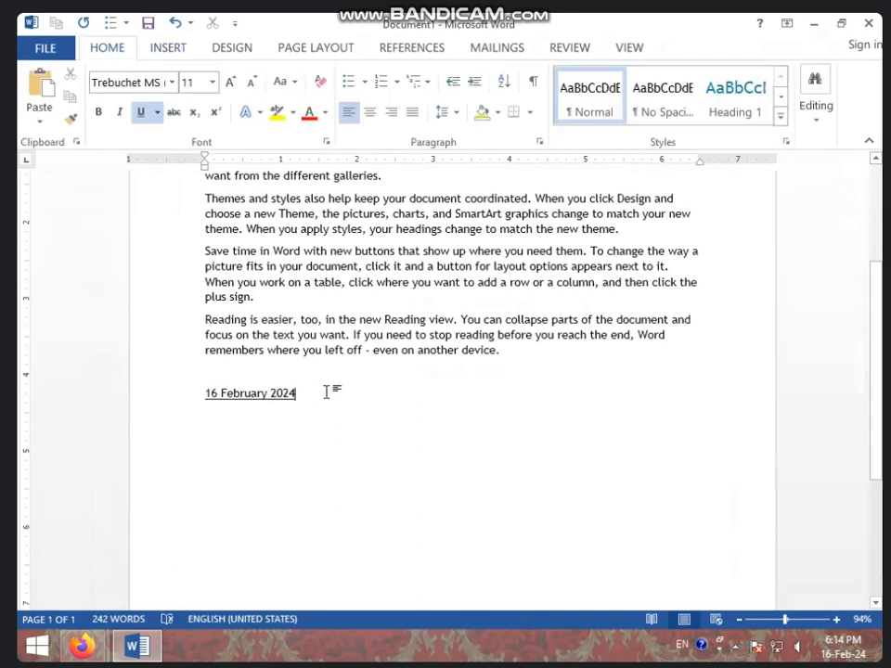
{"action": "left_click_drag", "start_coordinate": [326, 393], "coordinate": [172, 388]}
{"action": "left_click", "coordinate": [141, 112]}
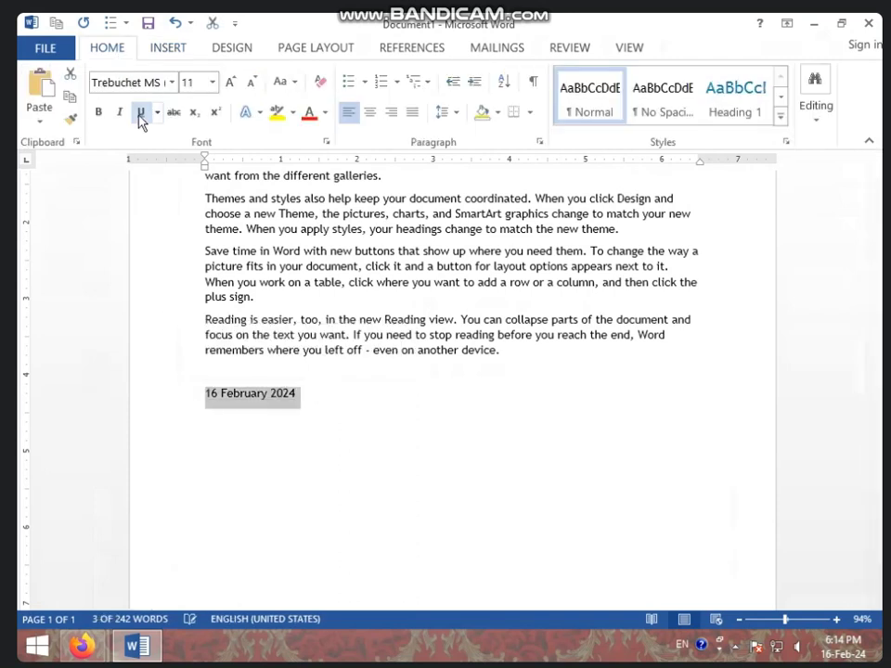
{"action": "left_click", "coordinate": [314, 392]}
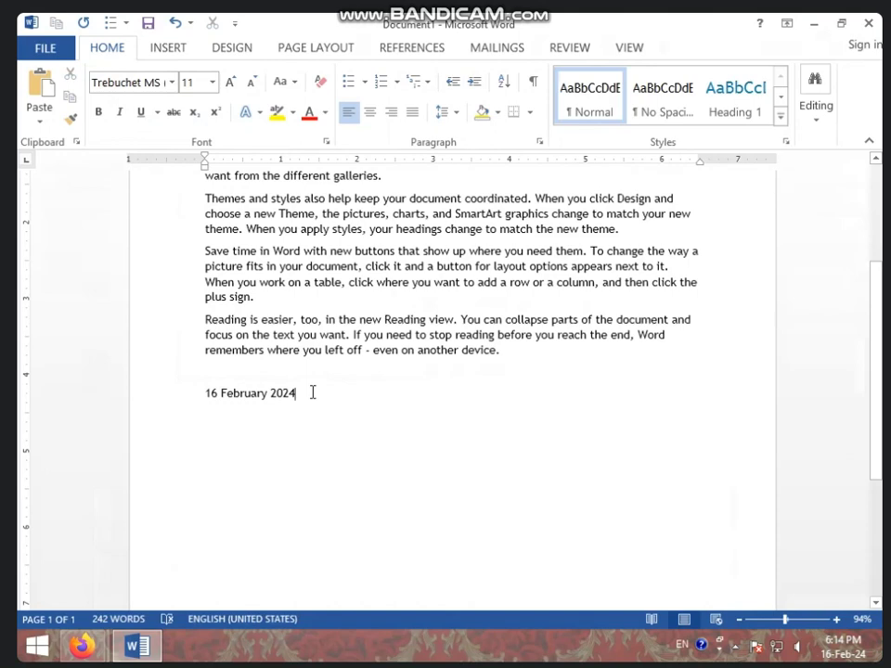
{"action": "left_click_drag", "start_coordinate": [313, 392], "coordinate": [179, 397]}
Replace the selected date with the 16-Feb-24 6:14:30 PM date-and-time format.
{"action": "left_click", "coordinate": [171, 48]}
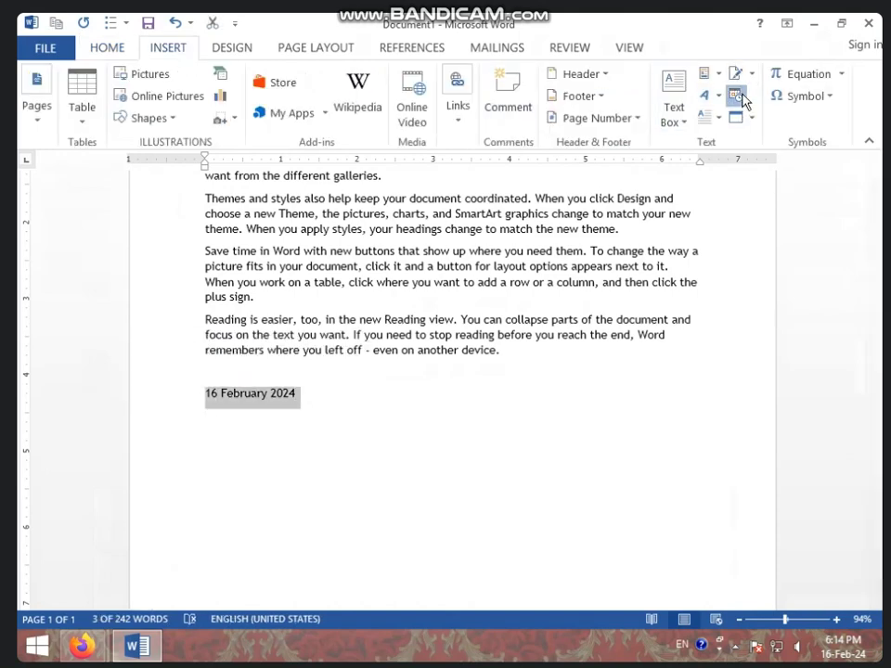
{"action": "left_click", "coordinate": [735, 96]}
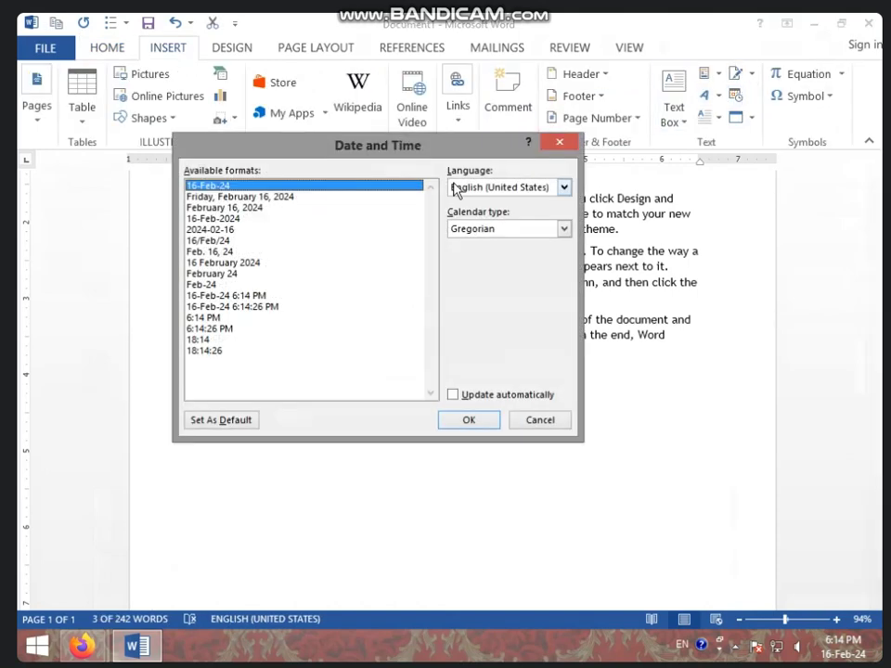
{"action": "left_click", "coordinate": [232, 306]}
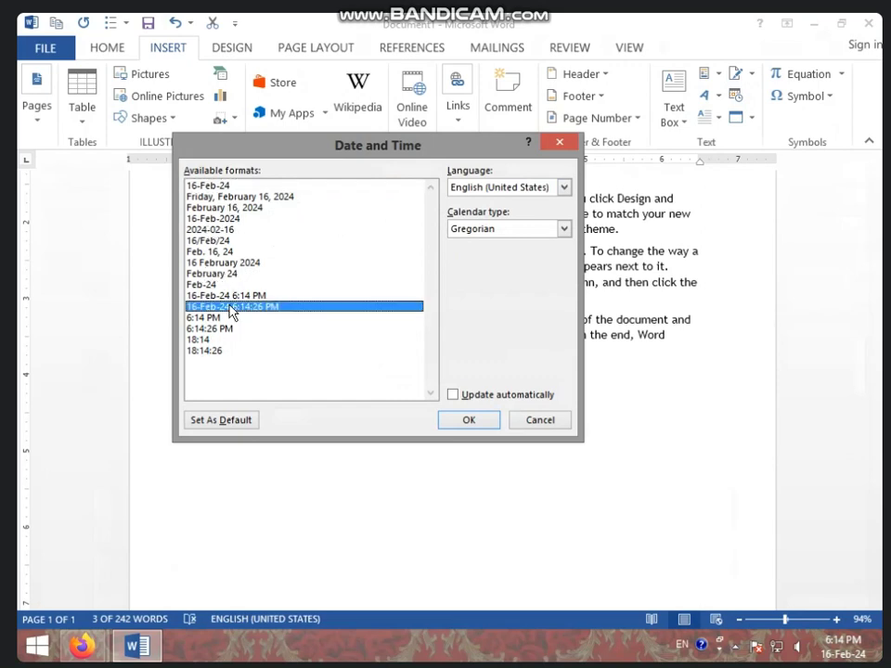
{"action": "left_click", "coordinate": [476, 422]}
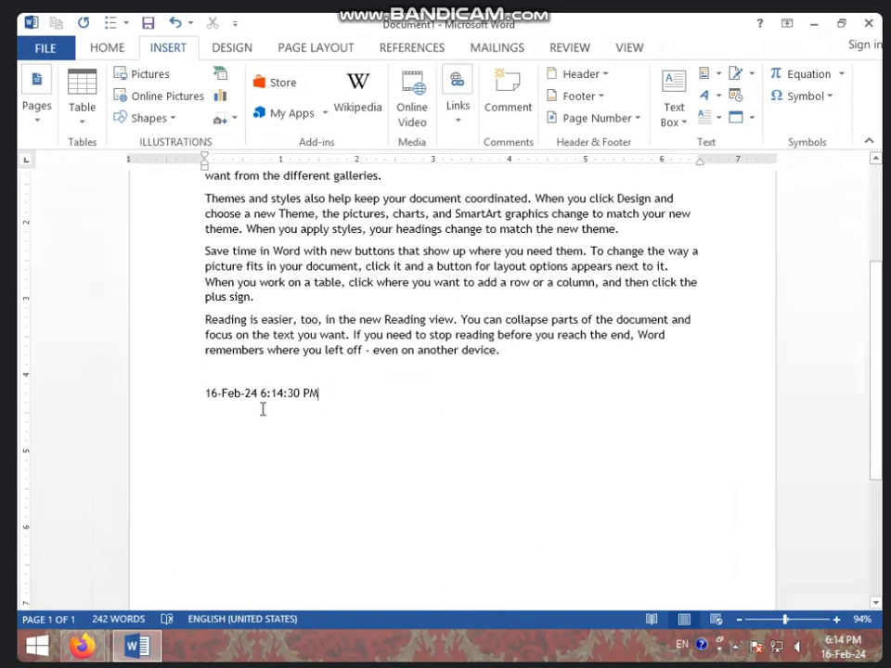
Add an automatically updating 16-Feb-24 date right after it.
{"action": "left_click", "coordinate": [736, 97]}
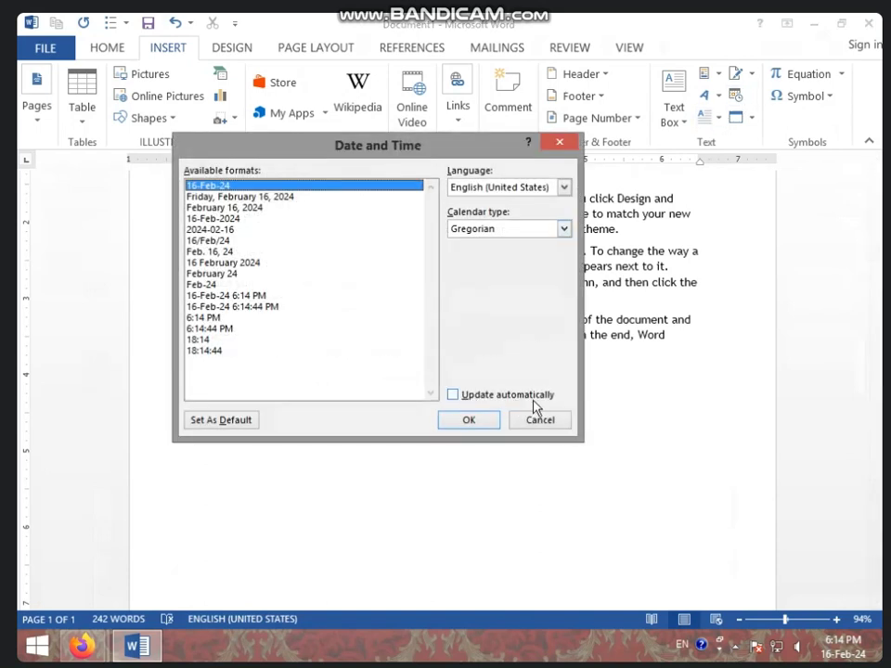
{"action": "left_click", "coordinate": [489, 397]}
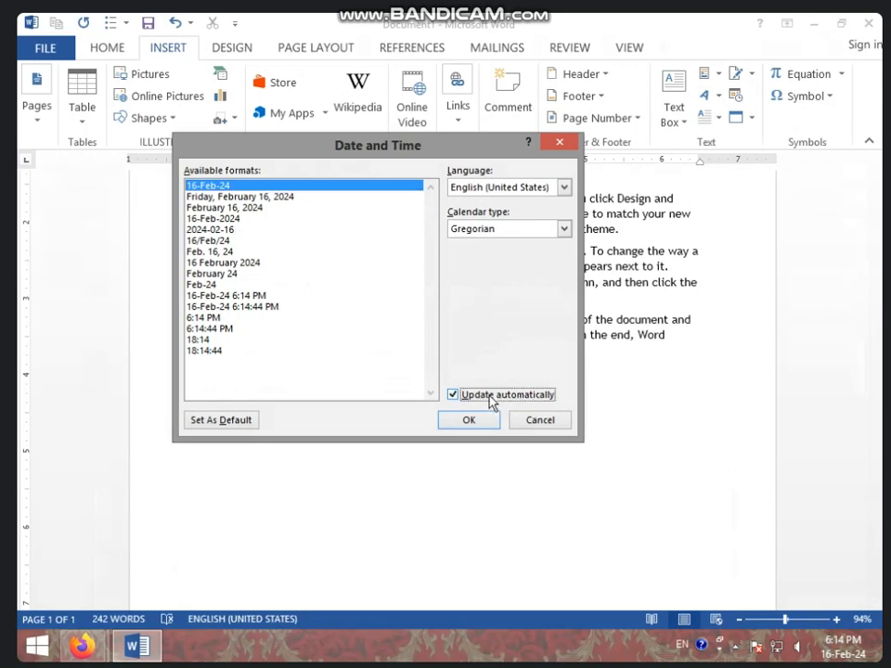
{"action": "left_click", "coordinate": [472, 422]}
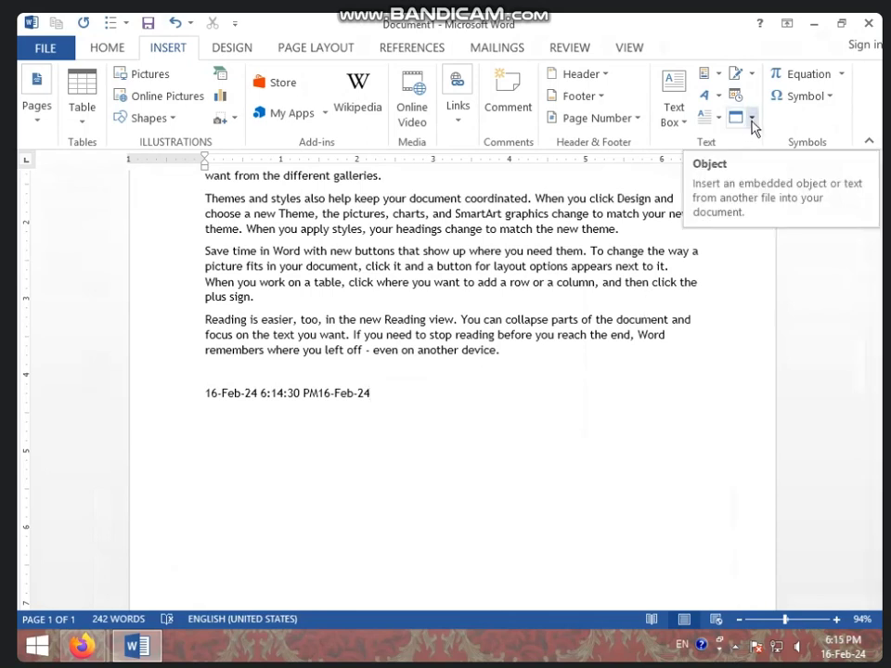
Delete all the sample paragraphs and inserted dates using Ctrl+A and Delete.
{"action": "key", "text": "ctrl+a"}
{"action": "key", "text": "Delete"}
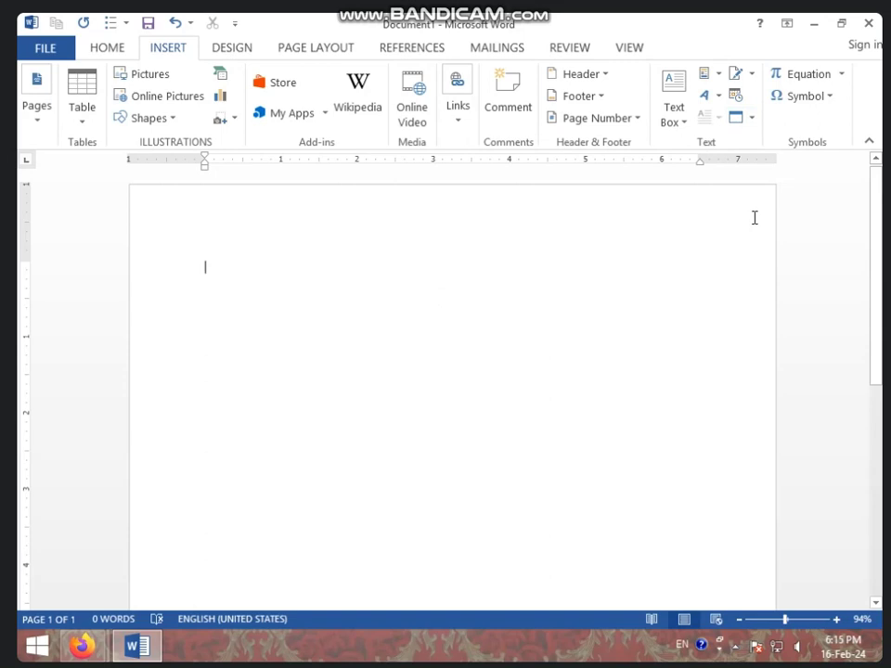
Open the Object dialog from the Insert tab's Object dropdown.
{"action": "left_click", "coordinate": [753, 119]}
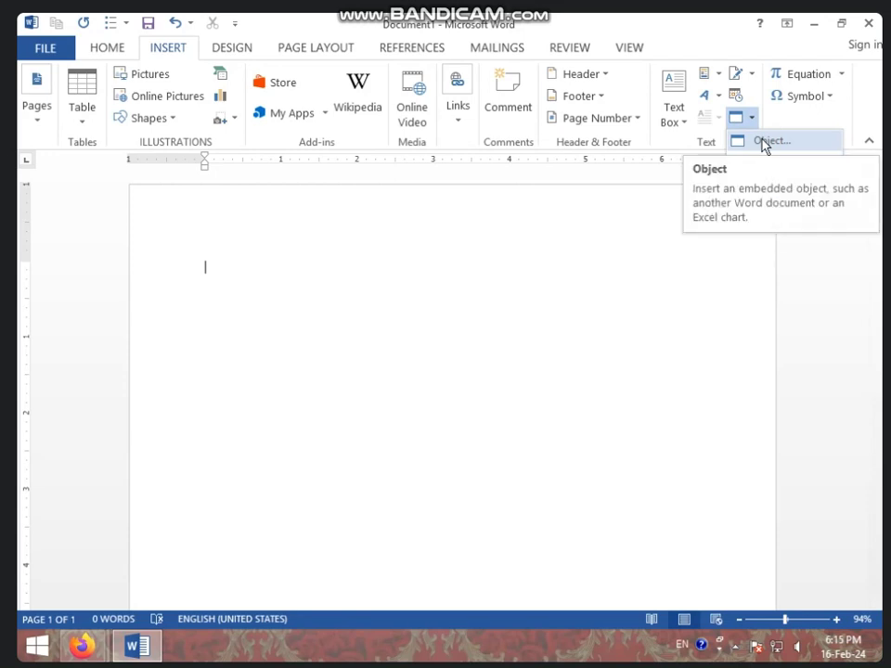
{"action": "left_click", "coordinate": [763, 143]}
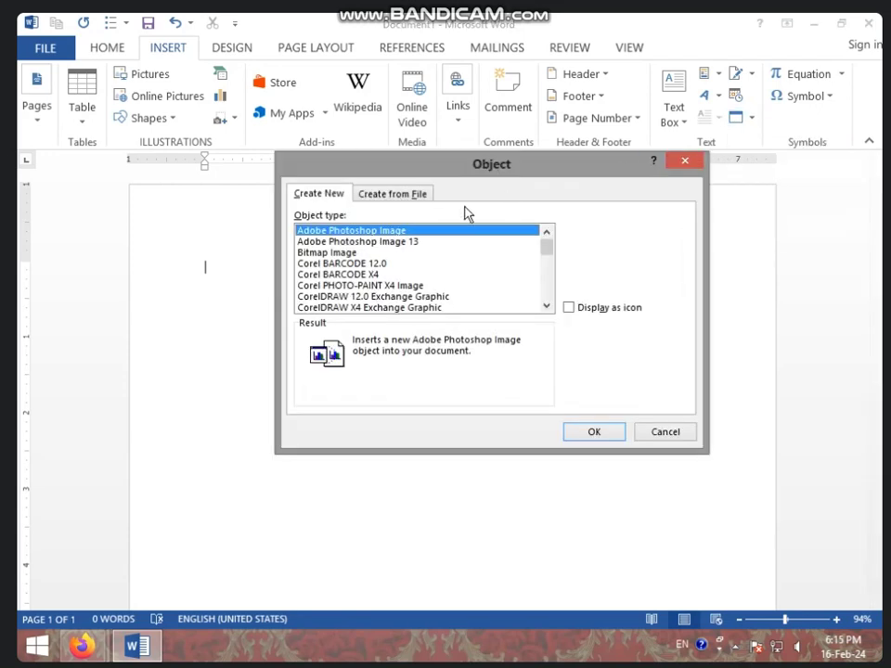